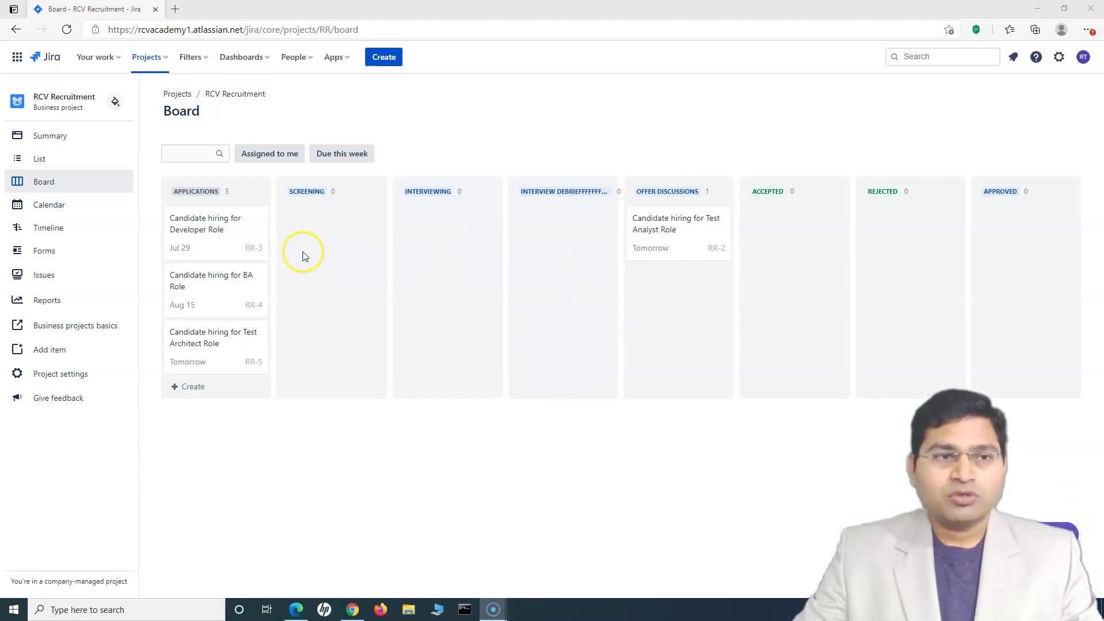
Edit RR: Recruitment Workflow via Project settings > Workflows to open its draft in the designer
{"action": "left_click", "coordinate": [68, 384]}
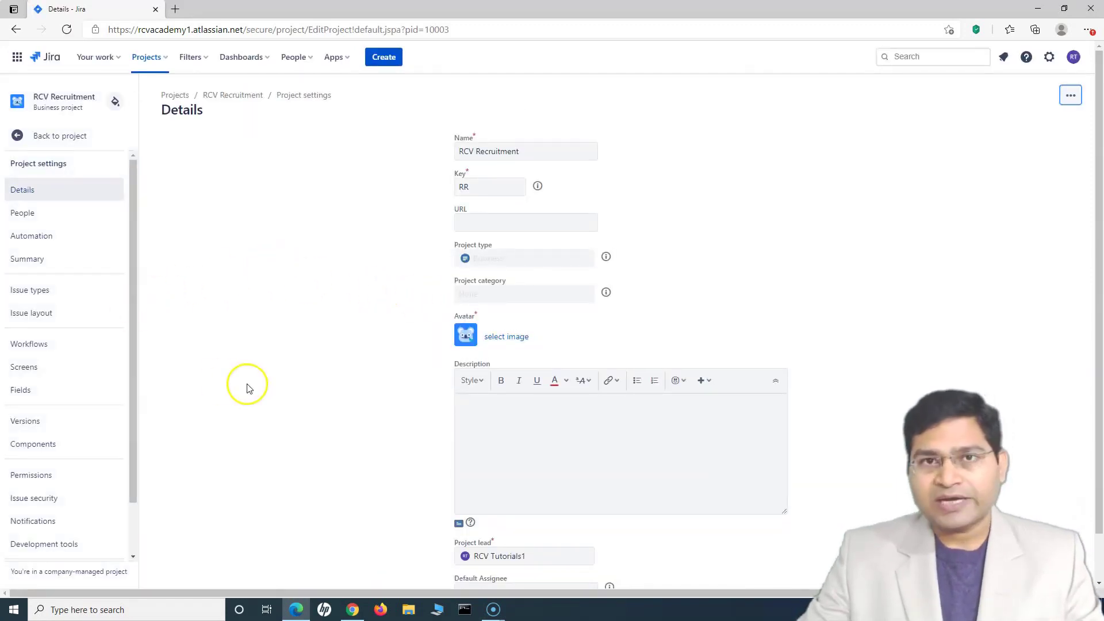
{"action": "left_click", "coordinate": [81, 343]}
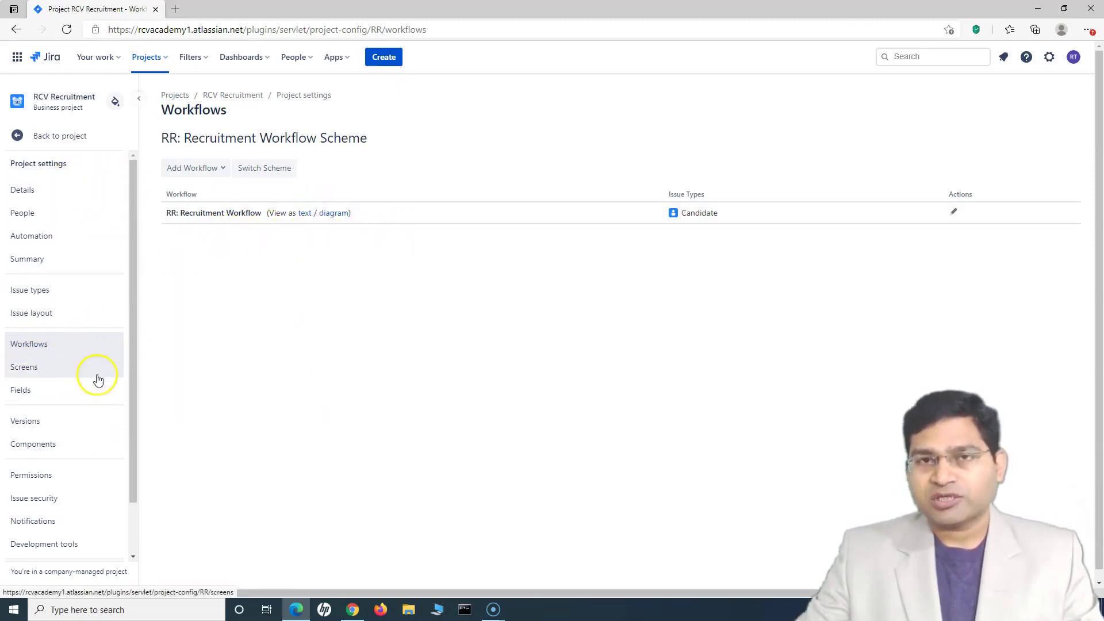
{"action": "left_click", "coordinate": [955, 212]}
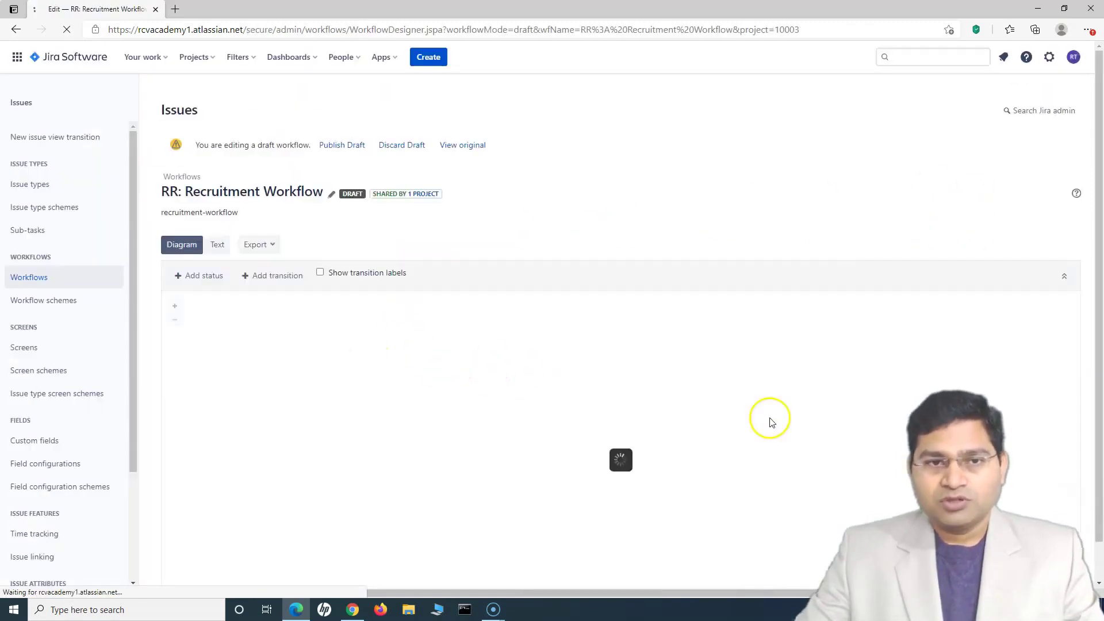
Try to remove the Interview Debrief status from the active workflow's draft
{"action": "left_click", "coordinate": [687, 432]}
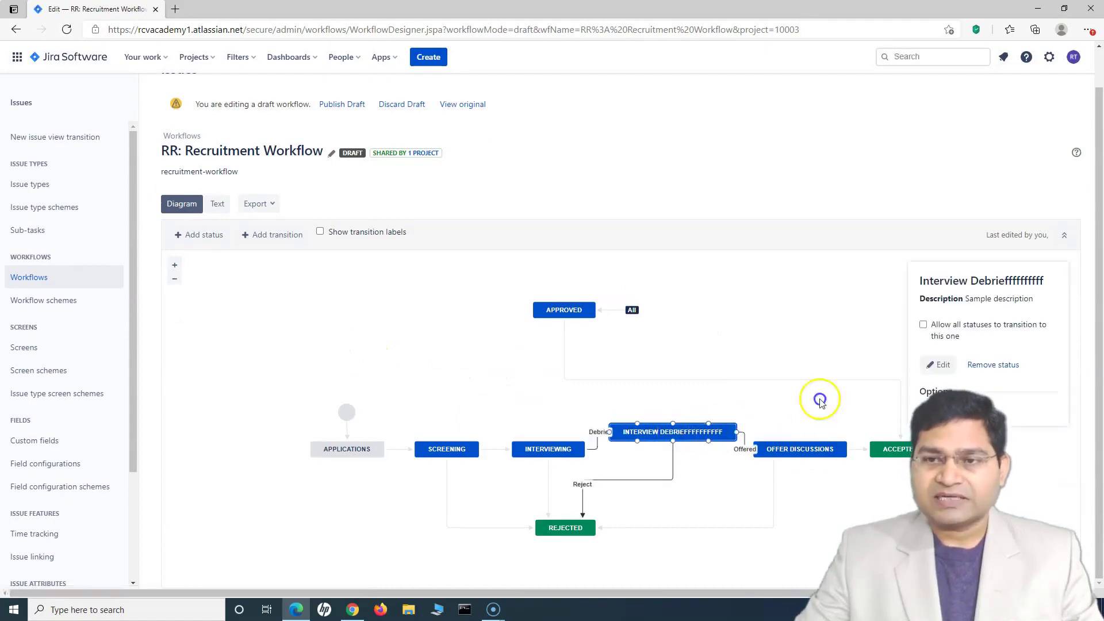
{"action": "left_click", "coordinate": [981, 366]}
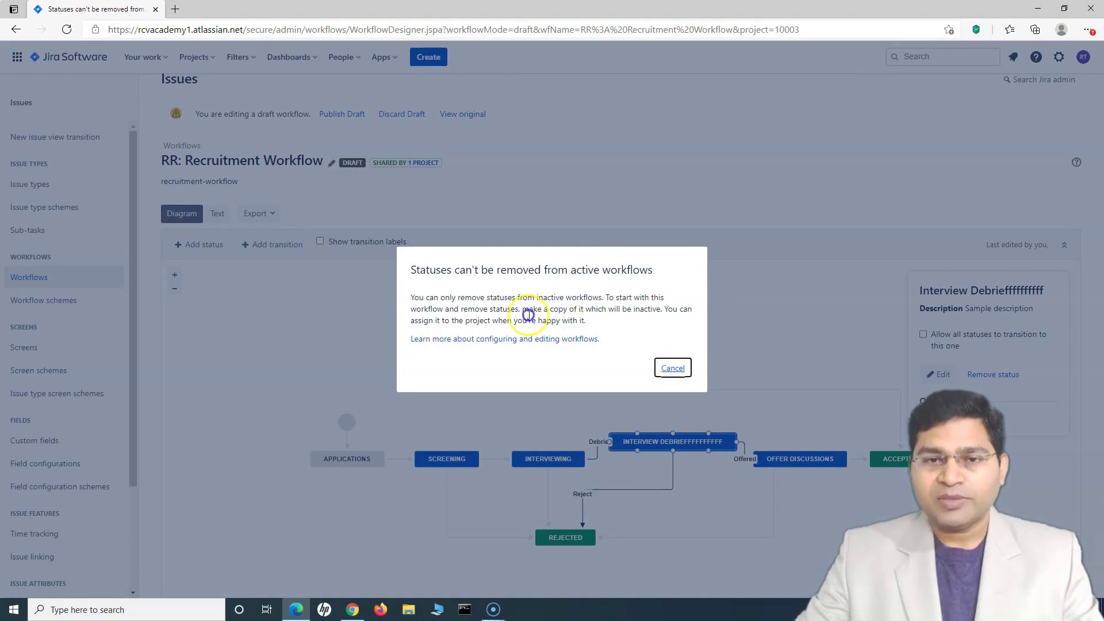
Highlight the 'make a copy' advice, then cancel the warning
{"action": "left_click_drag", "start_coordinate": [522, 310], "coordinate": [567, 308]}
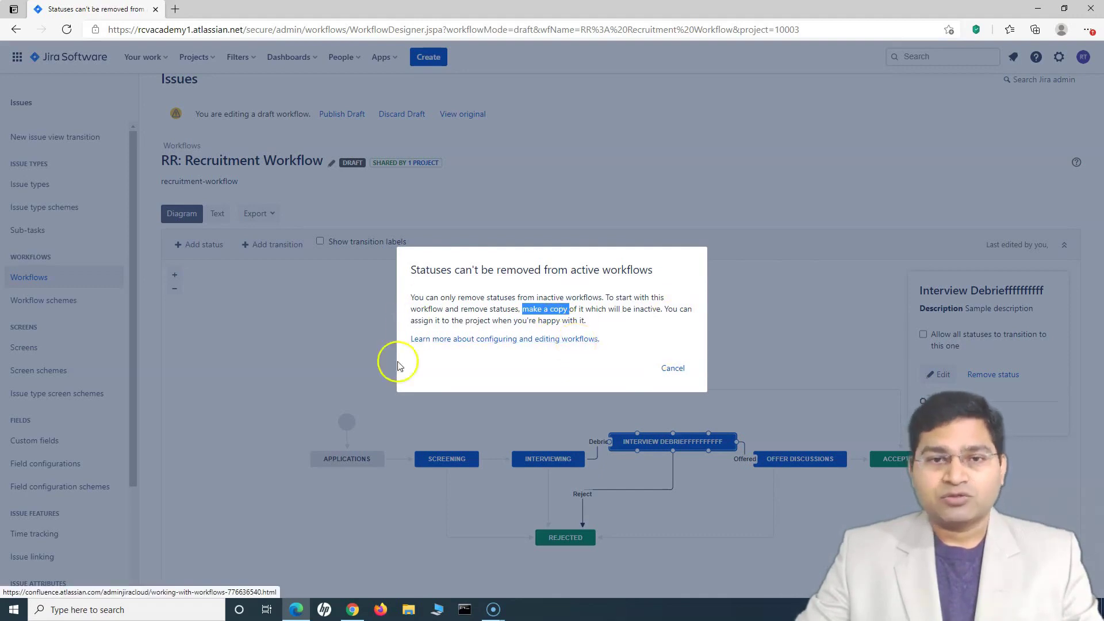
{"action": "left_click", "coordinate": [671, 370]}
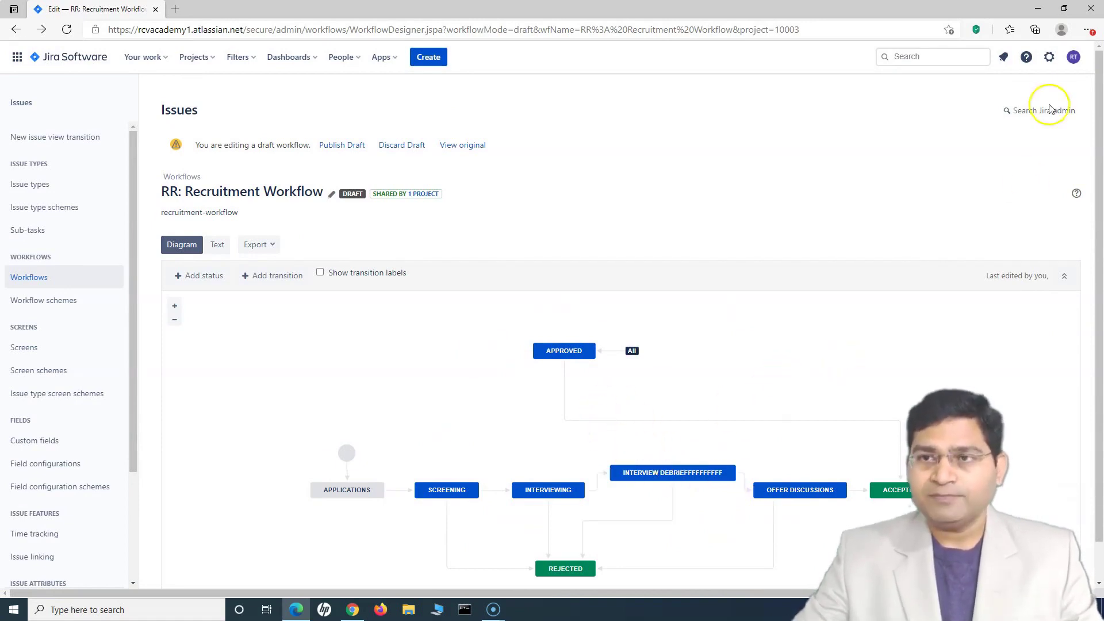
Go through Settings > Issues to the admin Workflows list
{"action": "left_click", "coordinate": [1050, 57]}
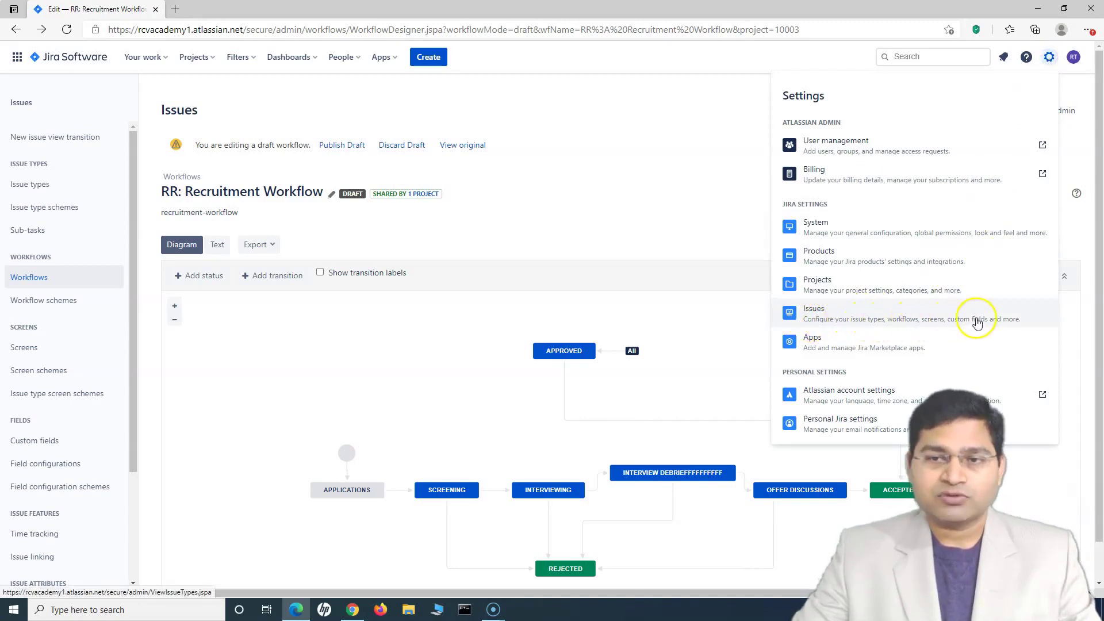
{"action": "left_click", "coordinate": [891, 322]}
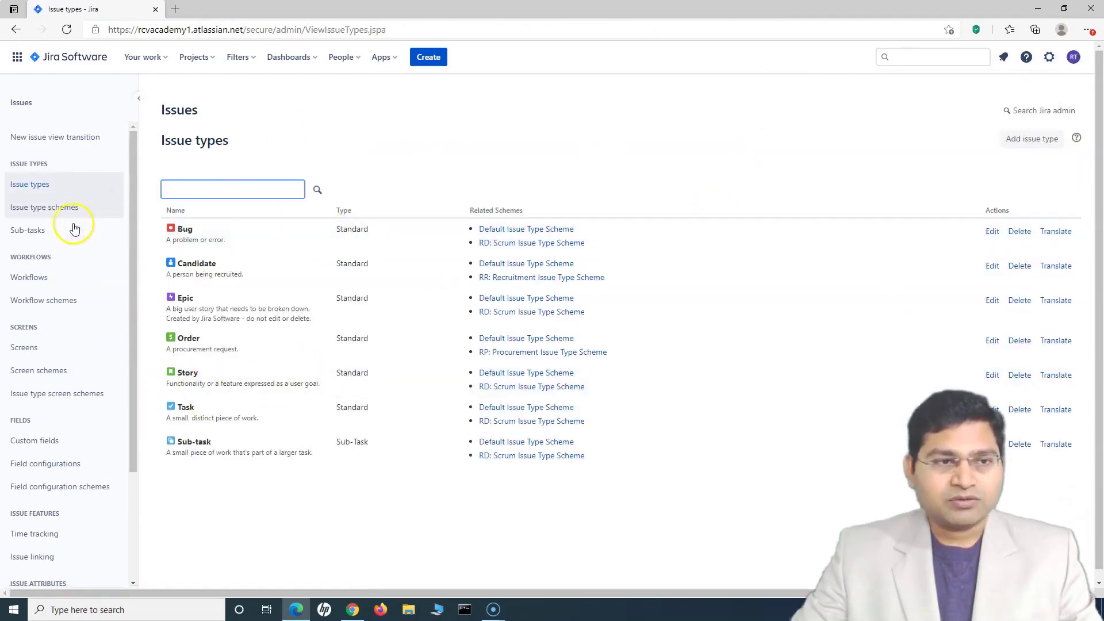
{"action": "left_click", "coordinate": [28, 281]}
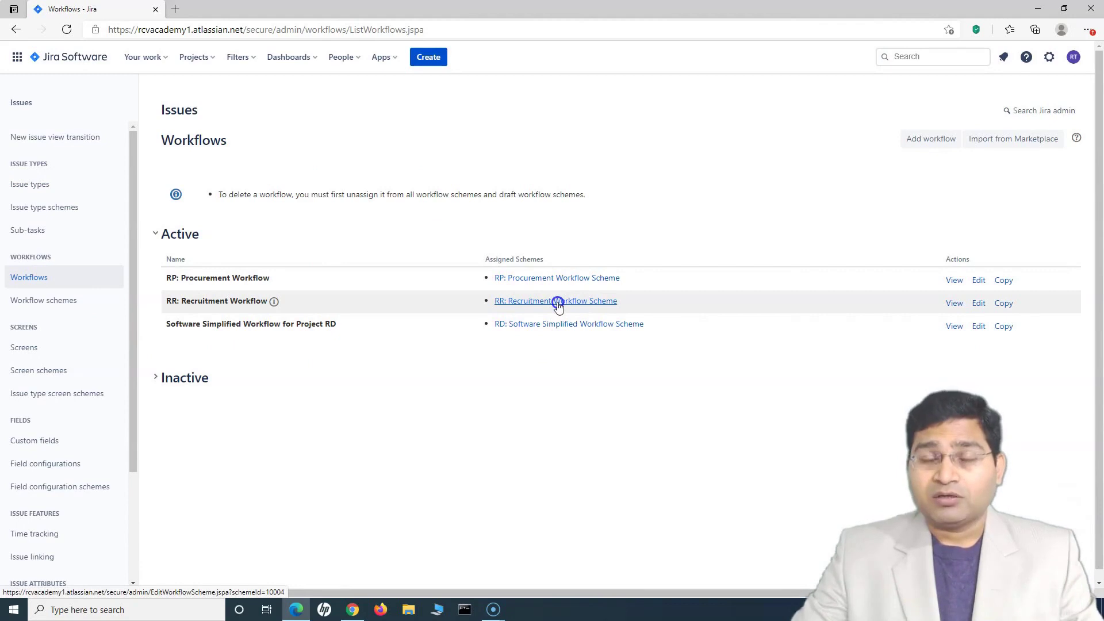
Copy RR: Recruitment Workflow and select Interview Debrief in the copy's diagram
{"action": "left_click", "coordinate": [1005, 303]}
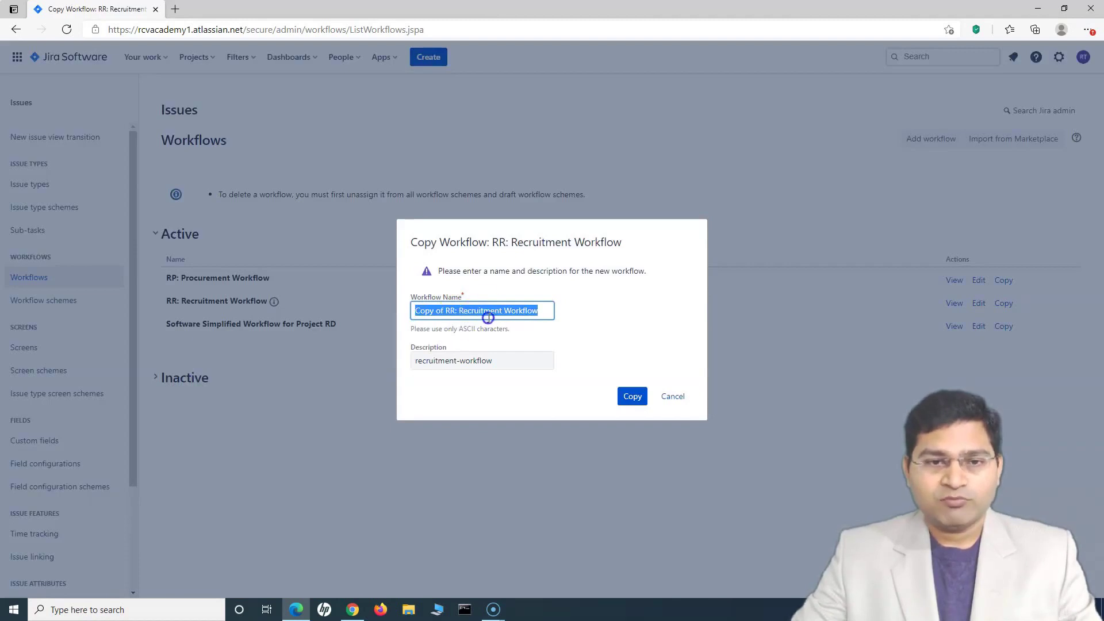
{"action": "left_click", "coordinate": [632, 397]}
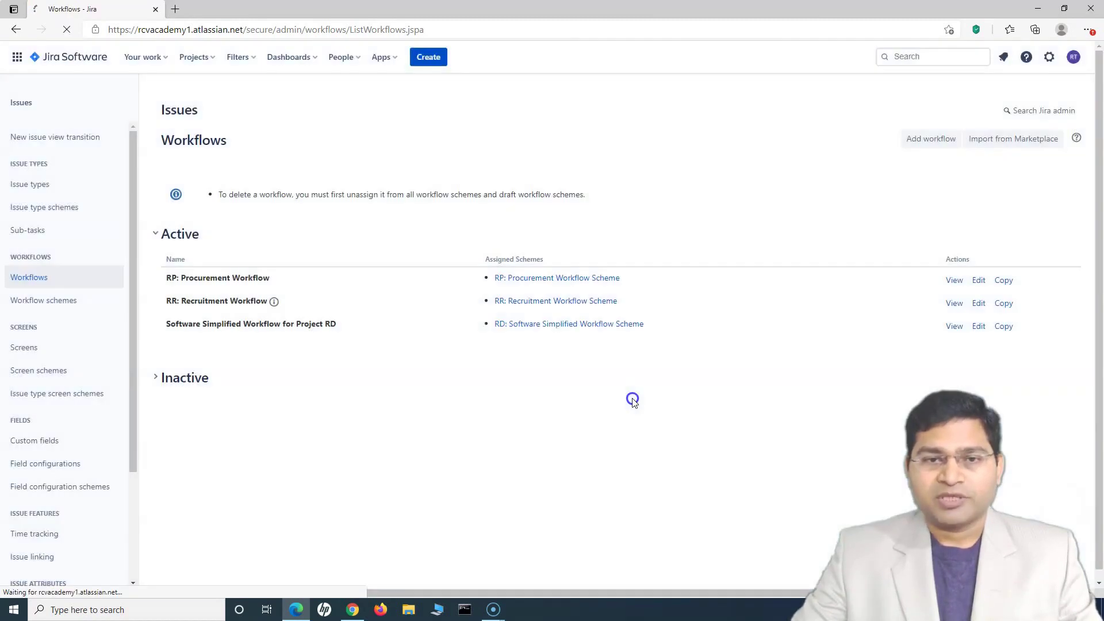
{"action": "left_click", "coordinate": [284, 249]}
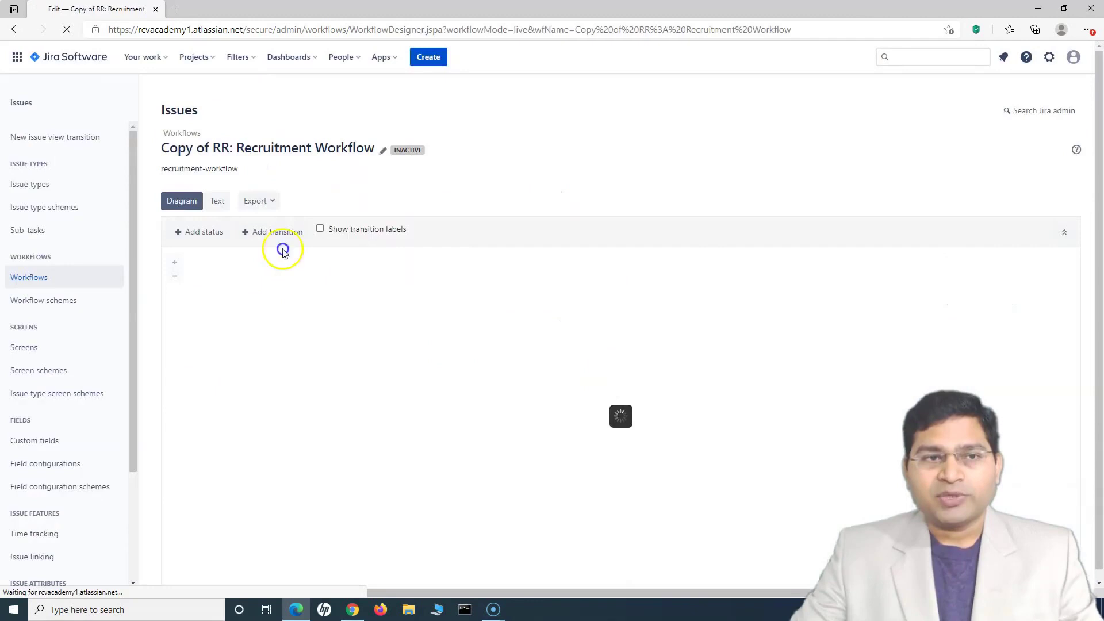
{"action": "left_click", "coordinate": [666, 406]}
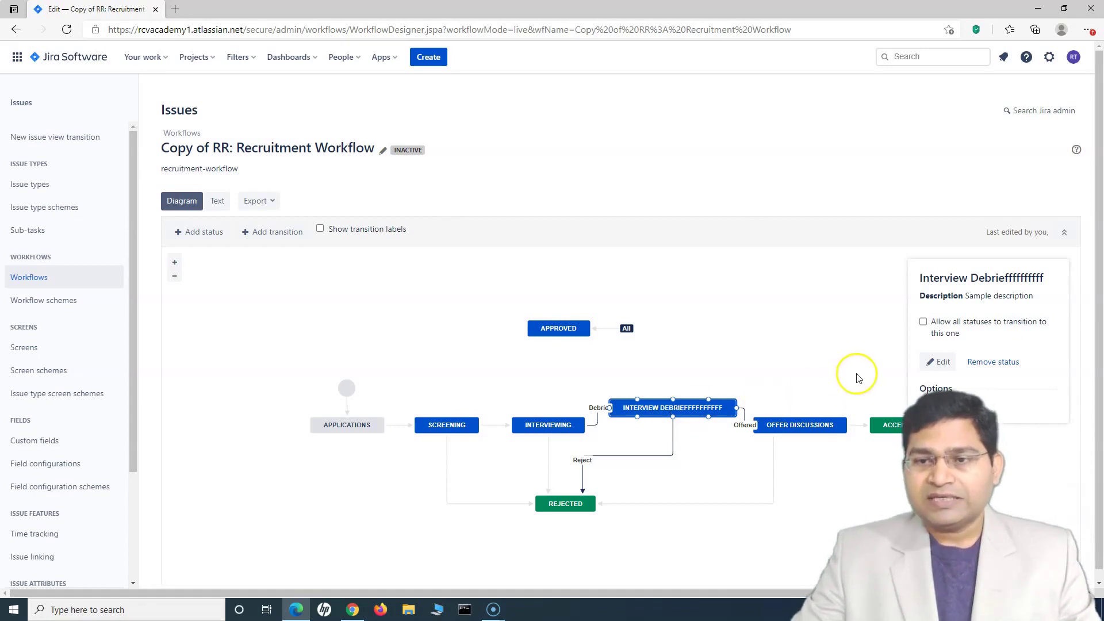
Remove Interview Debrief from the copy, then inspect the Interviewing and Offer Discussions statuses
{"action": "left_click", "coordinate": [1008, 363]}
{"action": "left_click", "coordinate": [629, 356]}
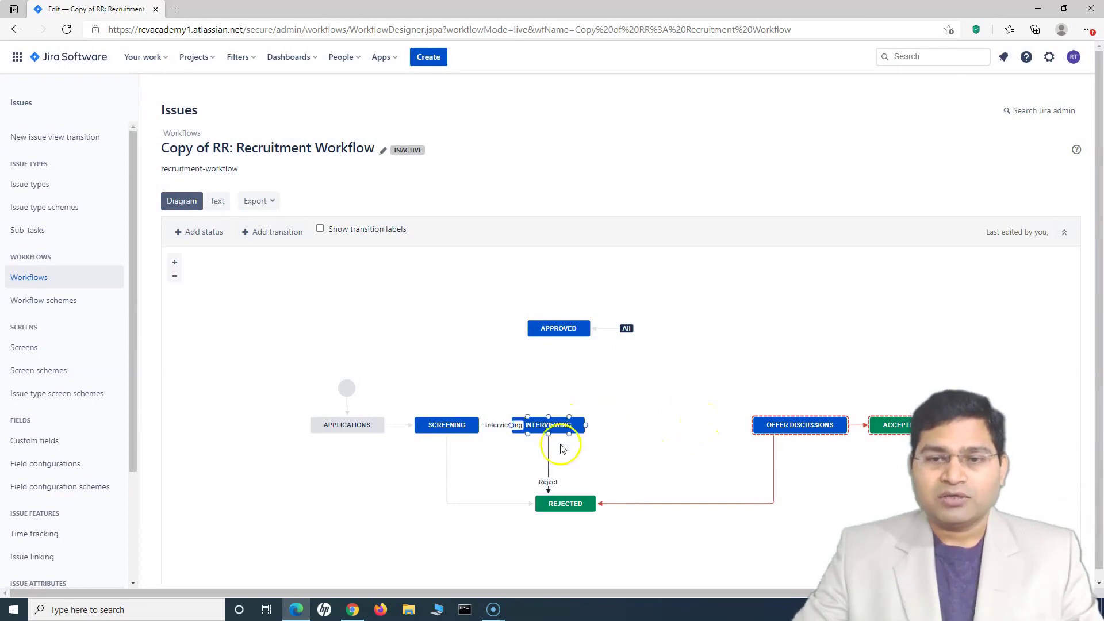
{"action": "left_click", "coordinate": [553, 426]}
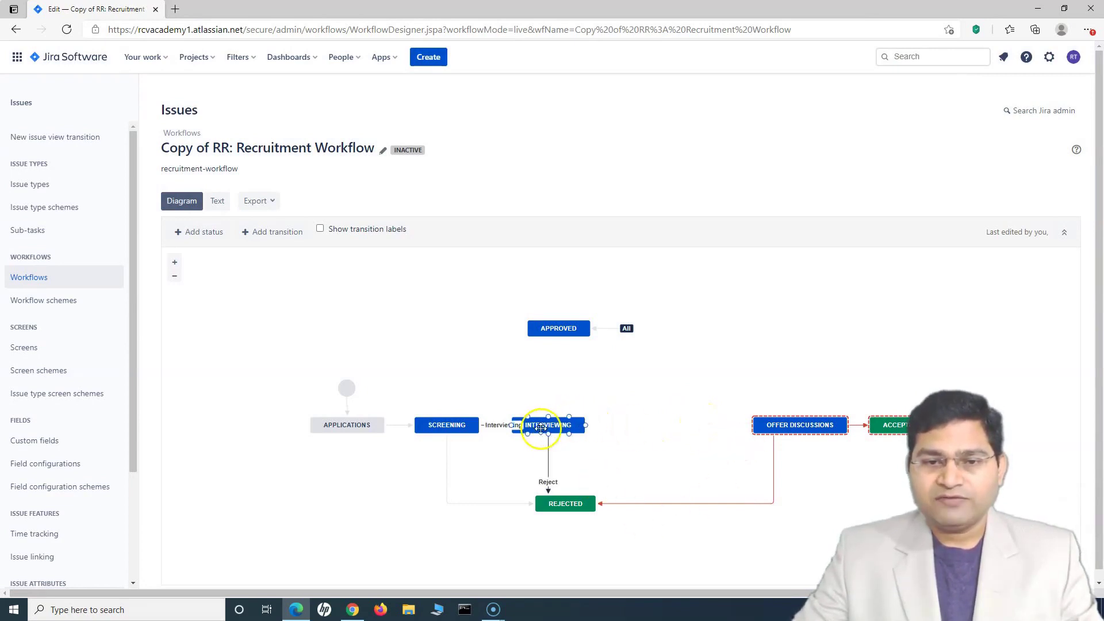
{"action": "left_click", "coordinate": [769, 426]}
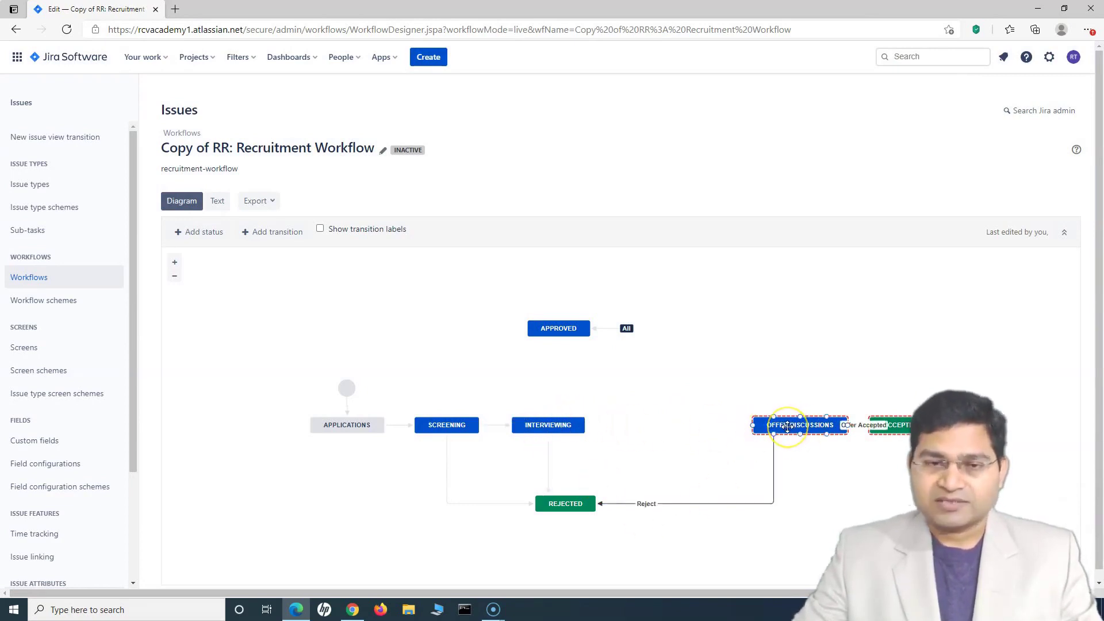
{"action": "left_click", "coordinate": [732, 498]}
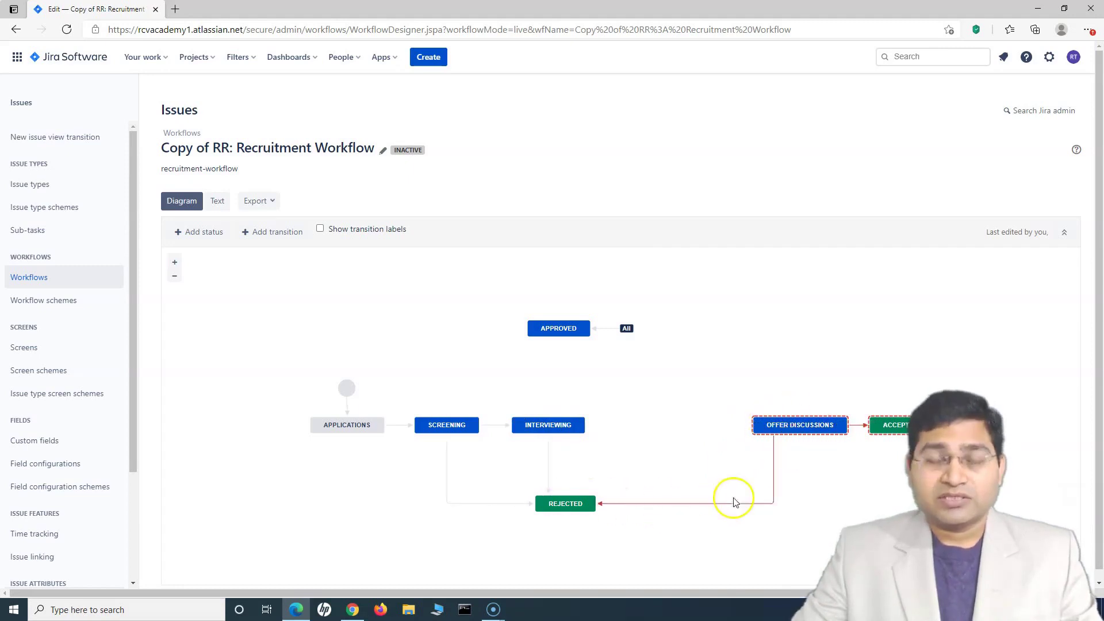
{"action": "left_click", "coordinate": [775, 430]}
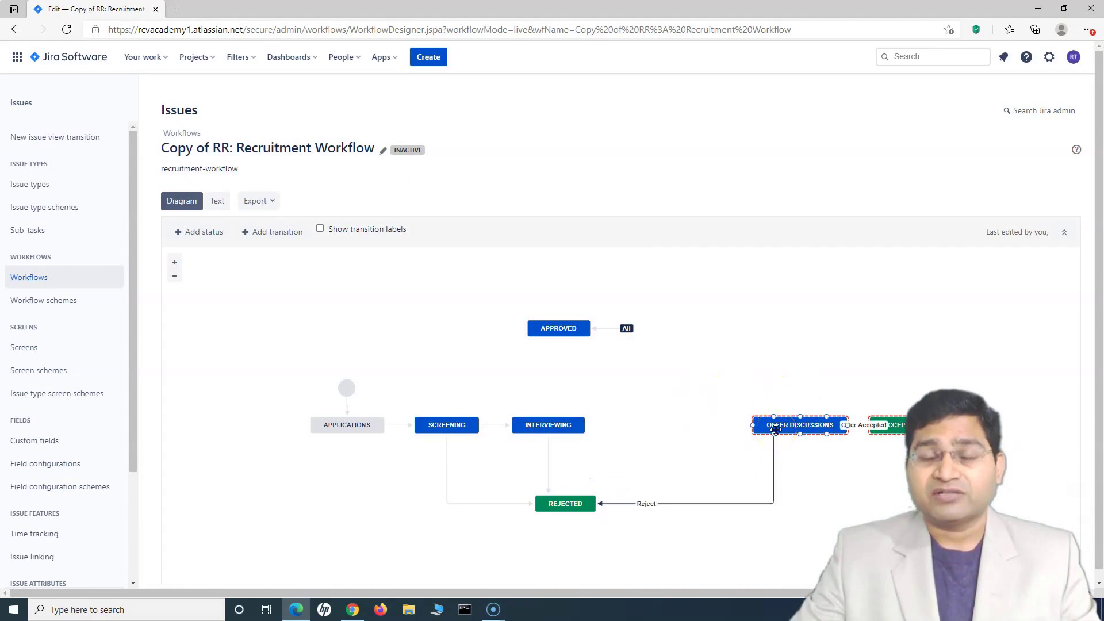
{"action": "left_click", "coordinate": [585, 425]}
Draw a new Interviewing-to-Offer Discussions transition named 'offer discussion', with no screen
{"action": "left_click_drag", "start_coordinate": [587, 425], "coordinate": [749, 425]}
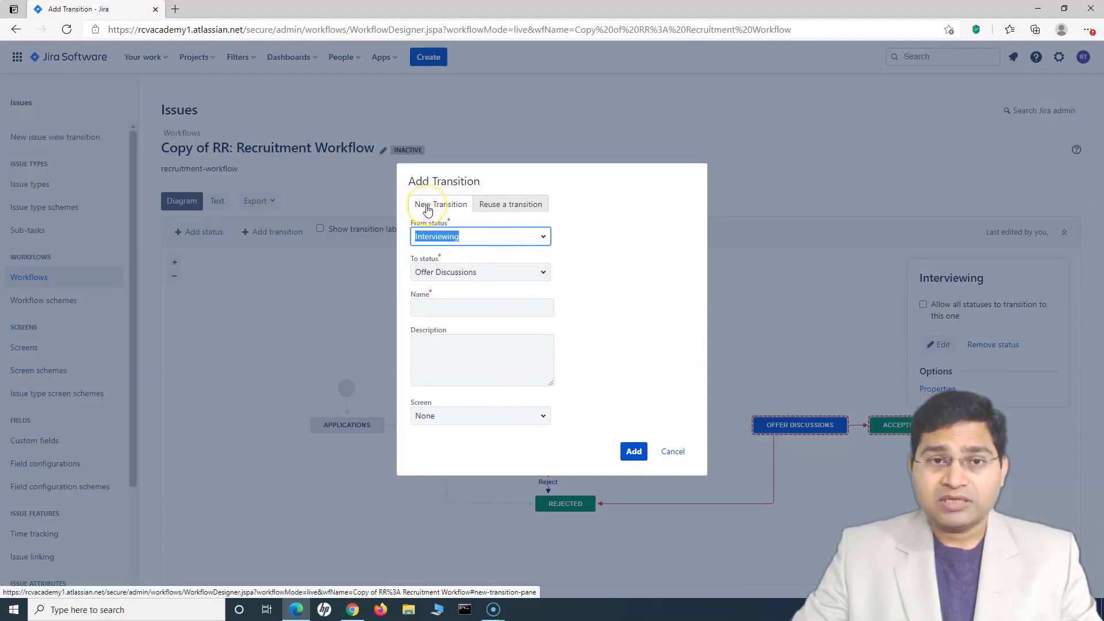
{"action": "left_click", "coordinate": [438, 309]}
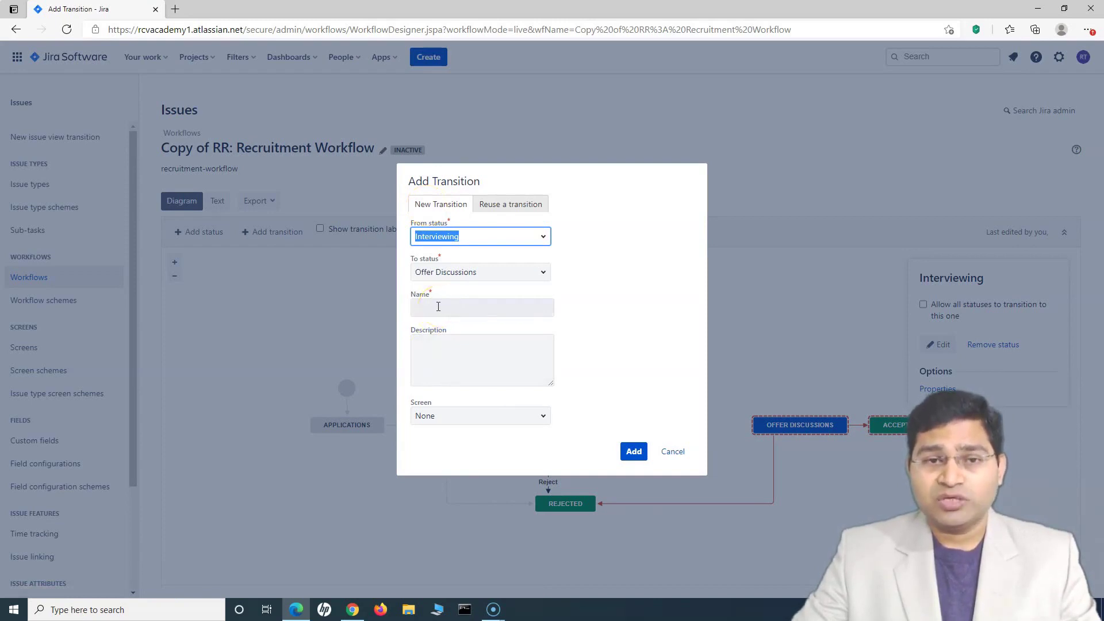
{"action": "left_click", "coordinate": [438, 307]}
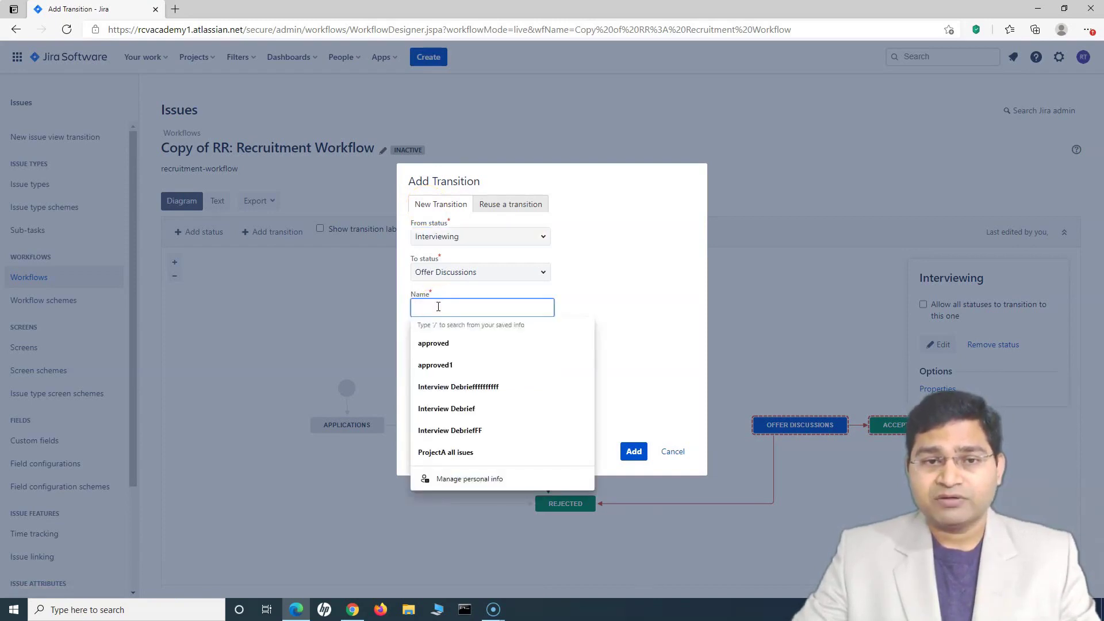
{"action": "left_click", "coordinate": [520, 201]}
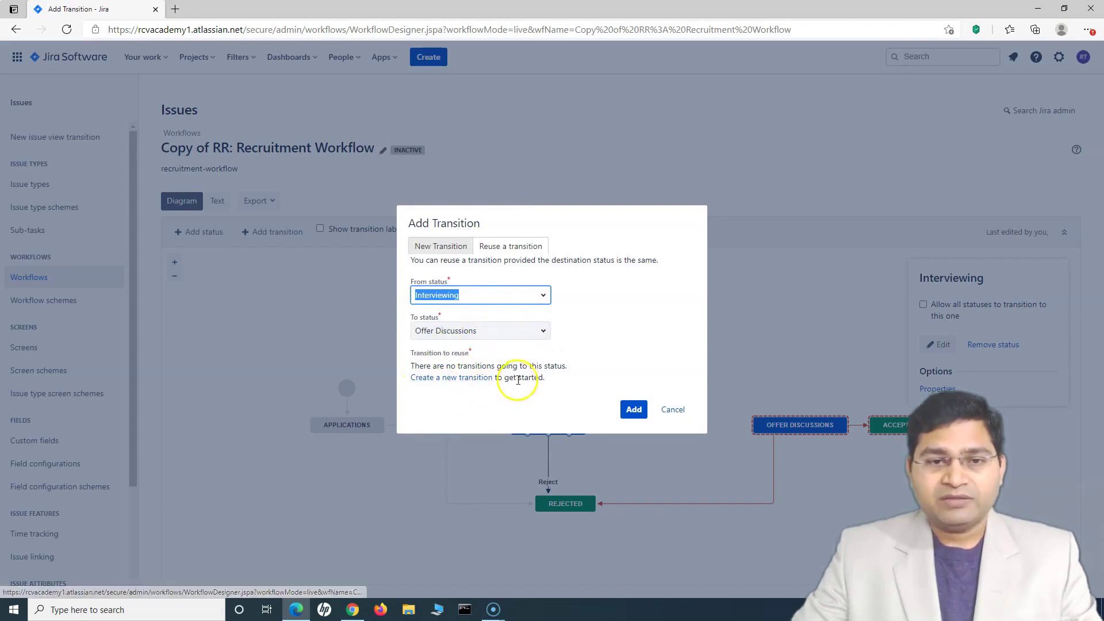
{"action": "left_click_drag", "start_coordinate": [414, 365], "coordinate": [562, 365]}
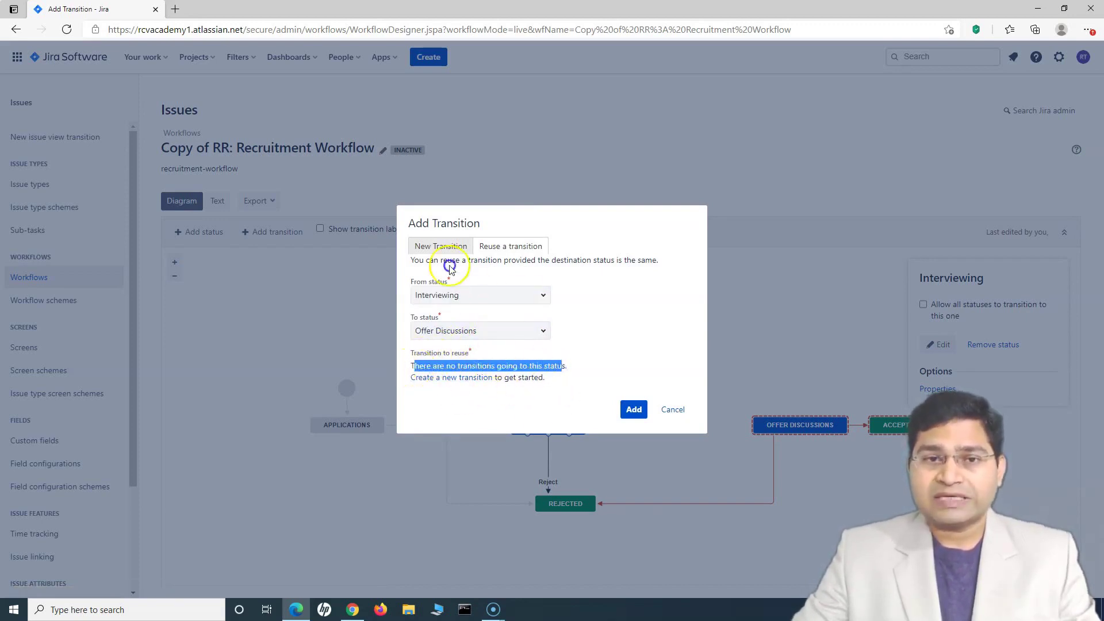
{"action": "left_click", "coordinate": [440, 246]}
{"action": "left_click", "coordinate": [441, 309]}
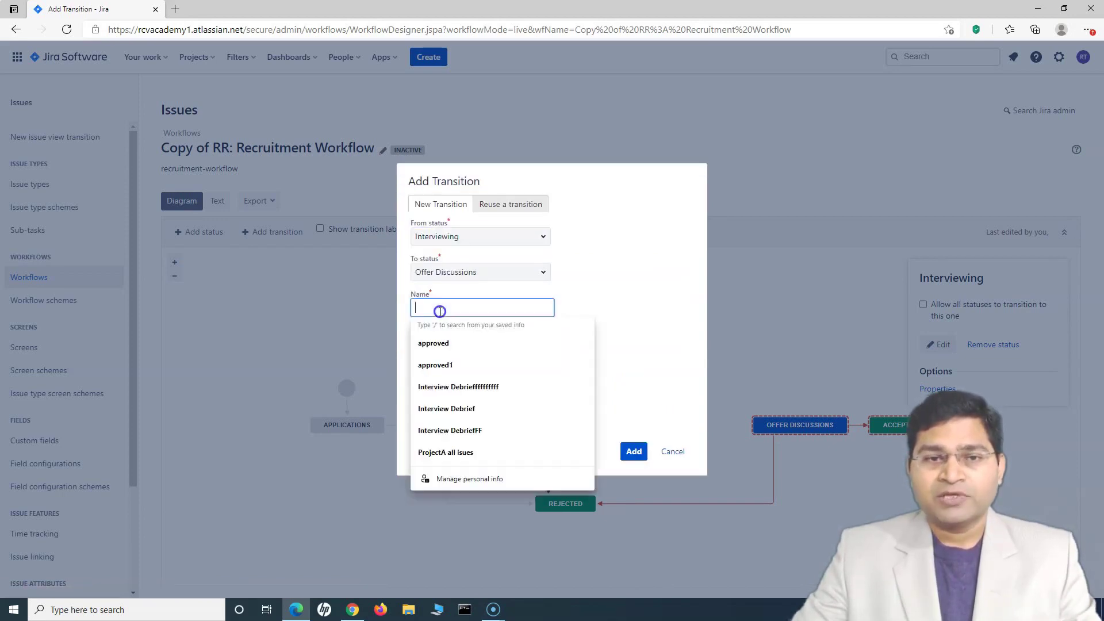
{"action": "type", "text": "offer "}
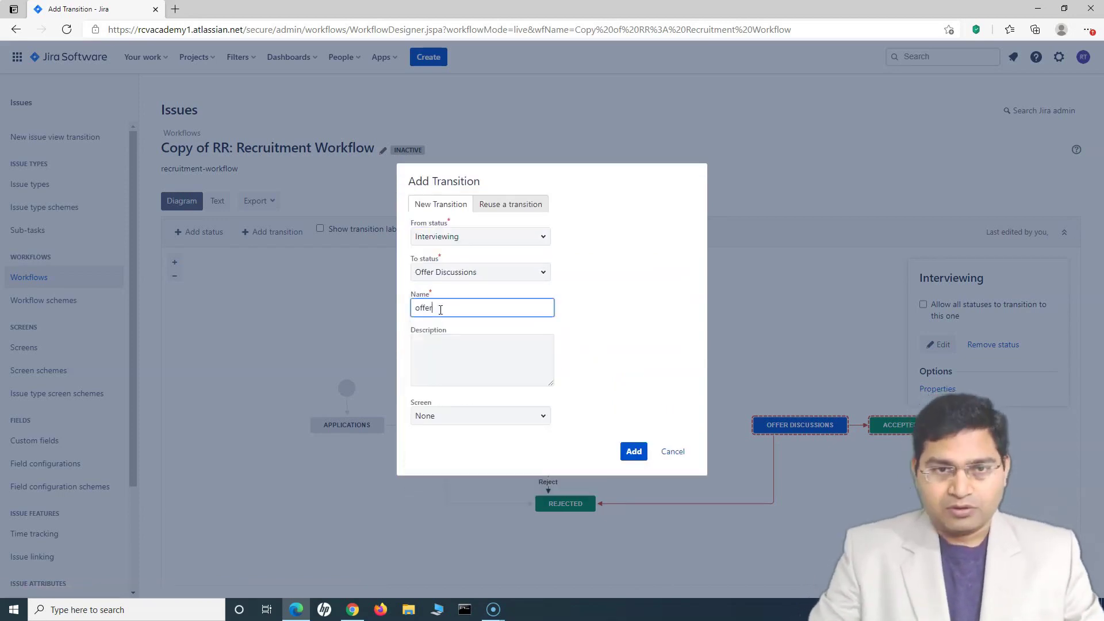
{"action": "type", "text": "discussion"}
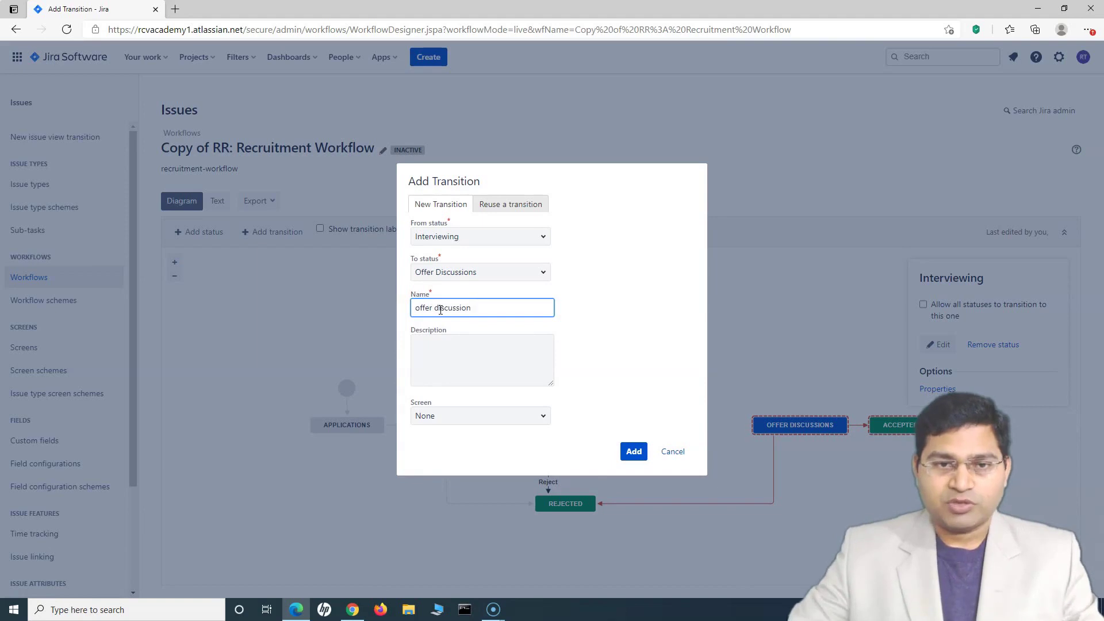
{"action": "left_click", "coordinate": [603, 274]}
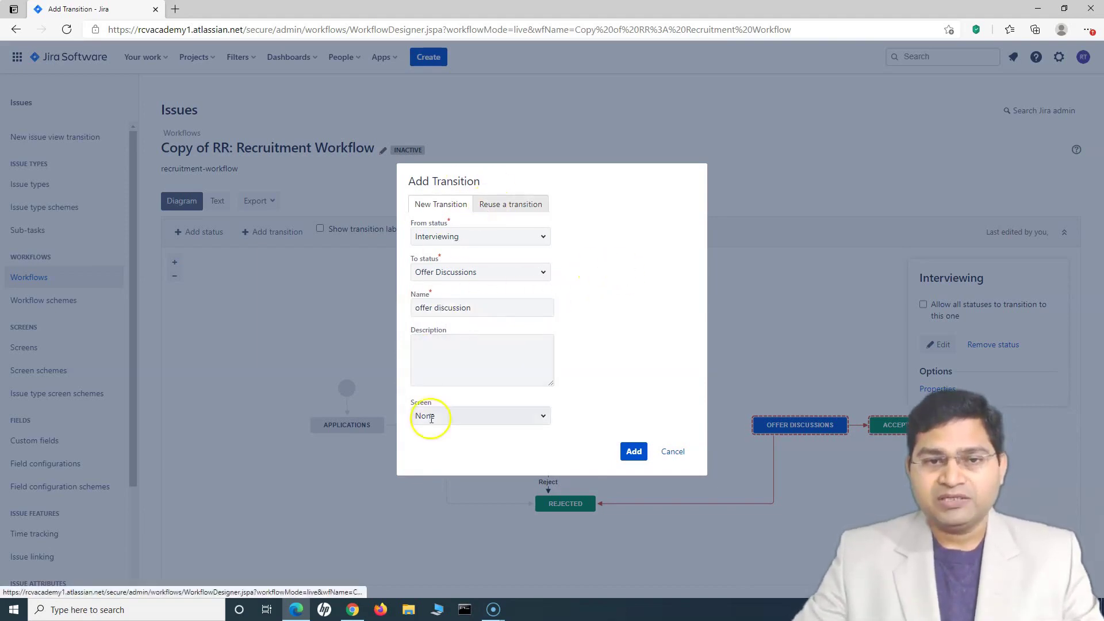
Add the 'offer discussion' transition and deselect it on the workflow canvas
{"action": "left_click", "coordinate": [634, 451]}
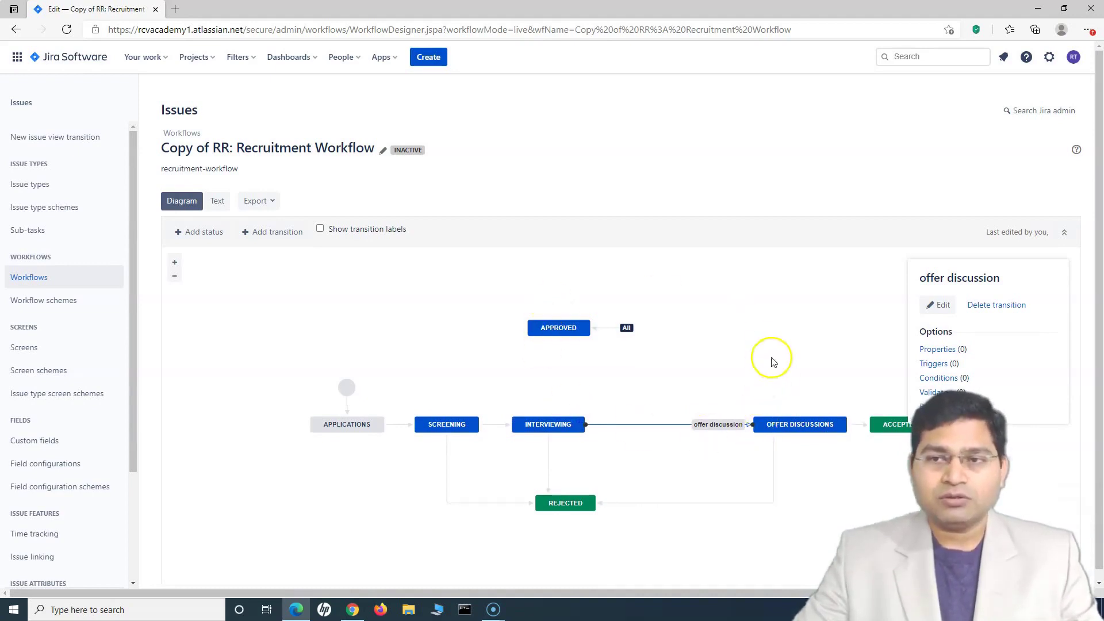
{"action": "left_click", "coordinate": [756, 324]}
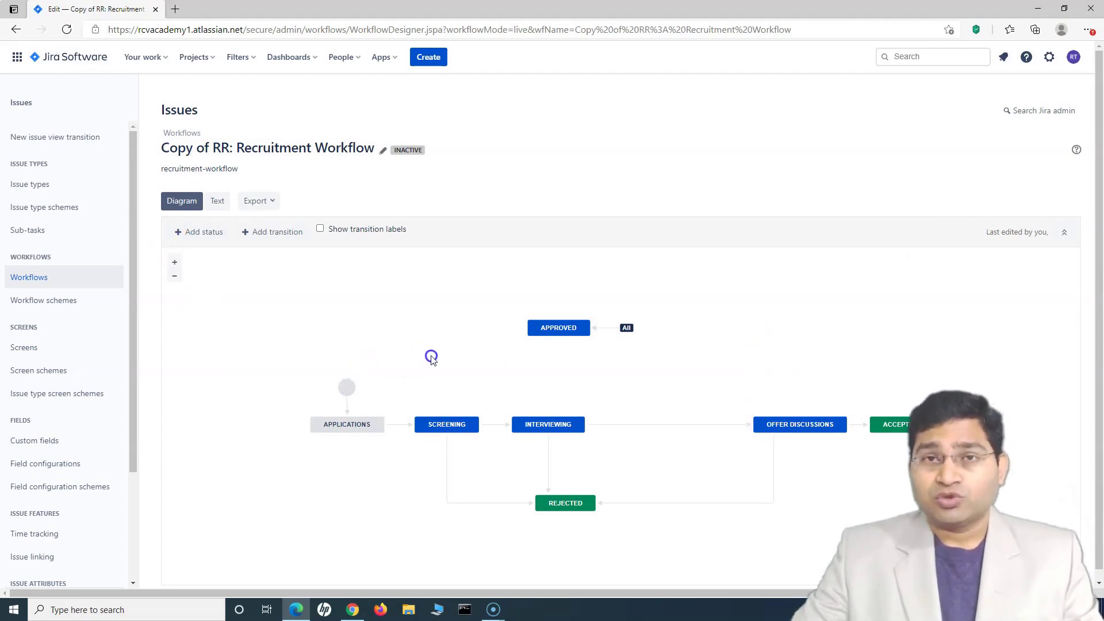
{"action": "scroll", "coordinate": [431, 357], "scroll_direction": "down", "scroll_amount": 1}
{"action": "left_click", "coordinate": [977, 325]}
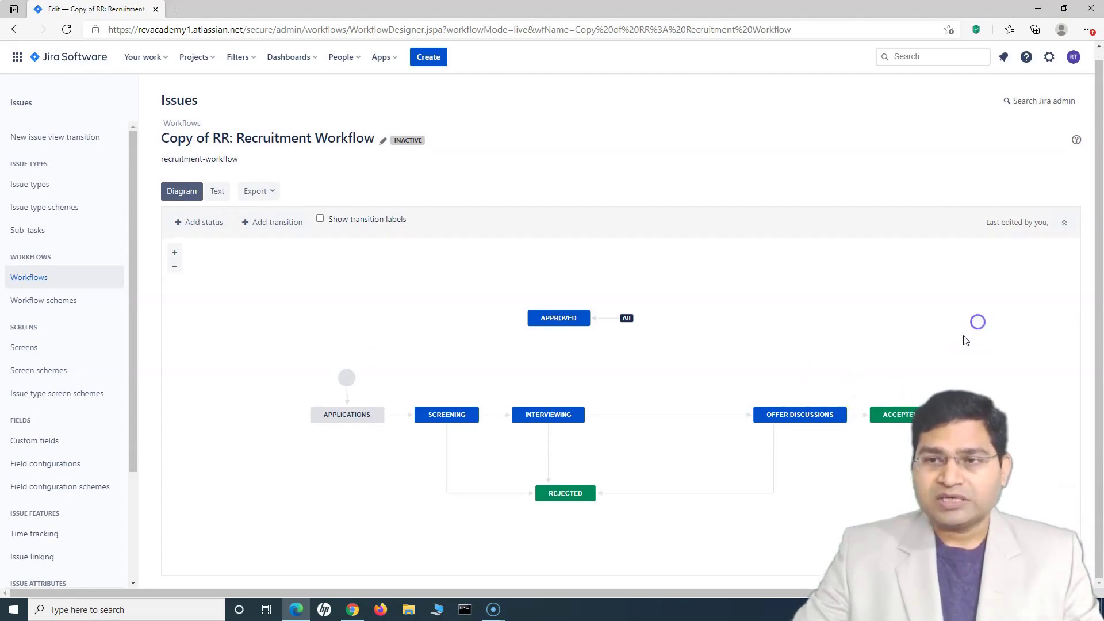
{"action": "left_click", "coordinate": [801, 357]}
{"action": "left_click", "coordinate": [802, 345]}
{"action": "left_click", "coordinate": [489, 330]}
{"action": "left_click", "coordinate": [259, 320]}
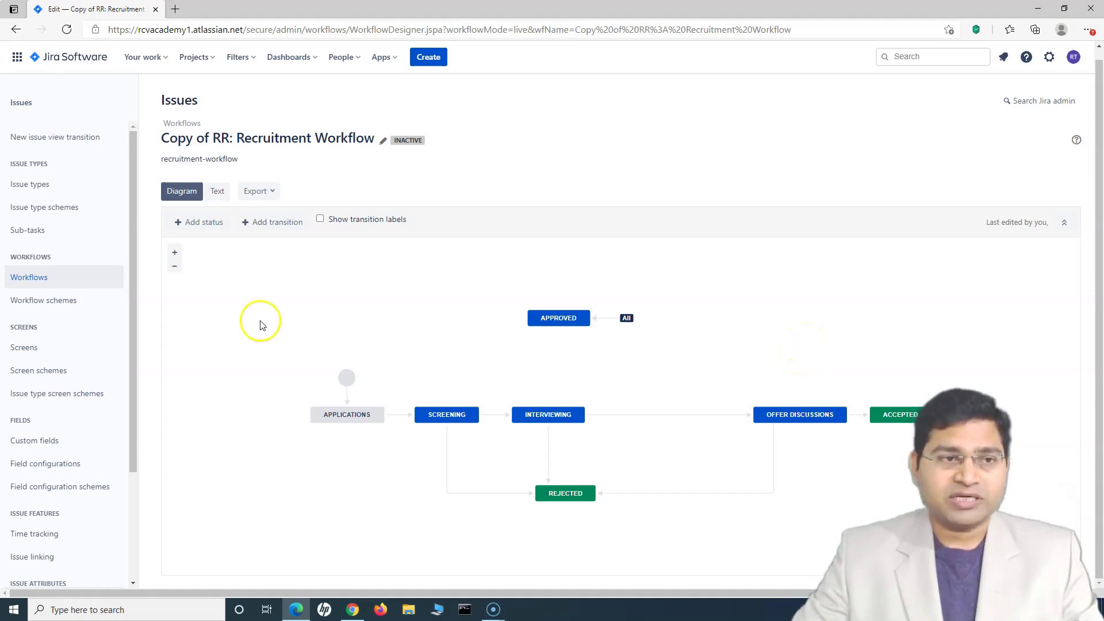
Open Workflow schemes and edit the RR: Recruitment Workflow Scheme
{"action": "left_click", "coordinate": [45, 309]}
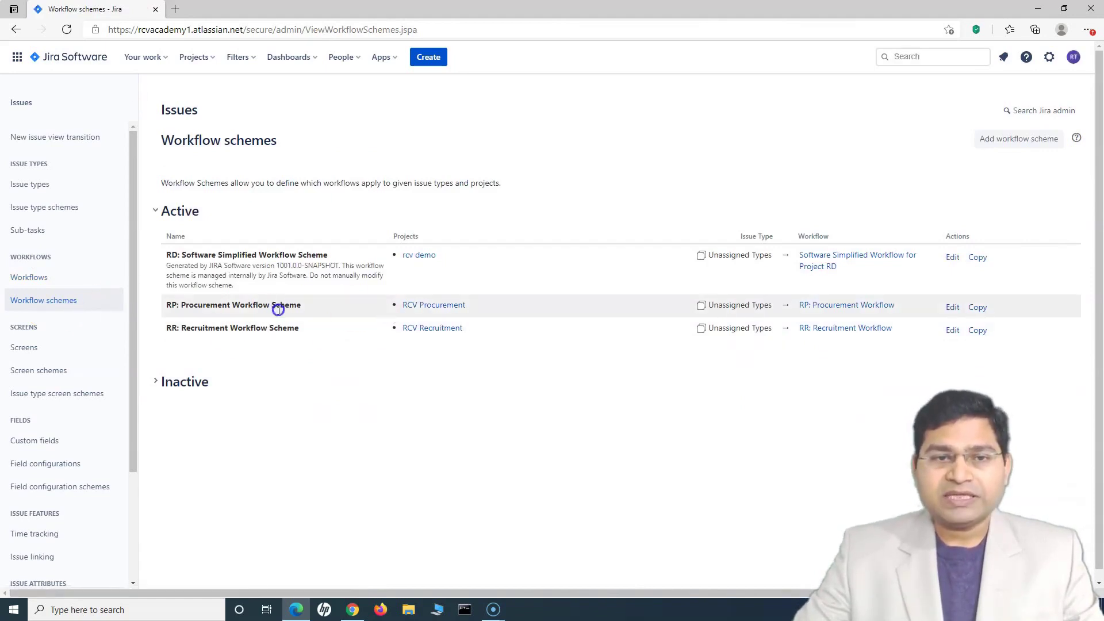
{"action": "left_click_drag", "start_coordinate": [186, 329], "coordinate": [306, 330]}
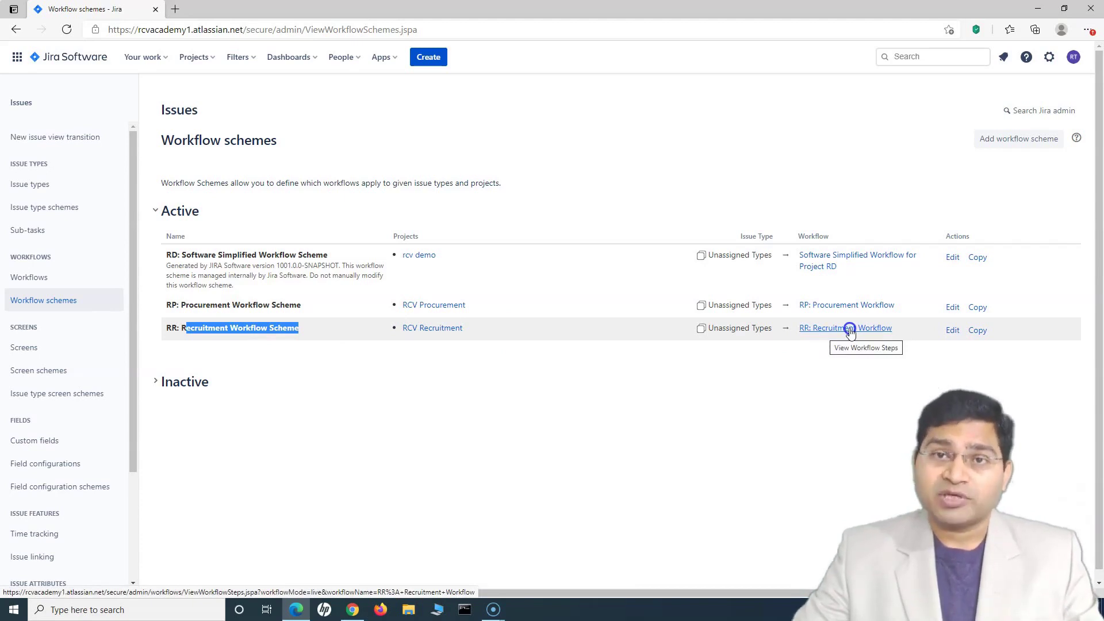
{"action": "left_click", "coordinate": [952, 331]}
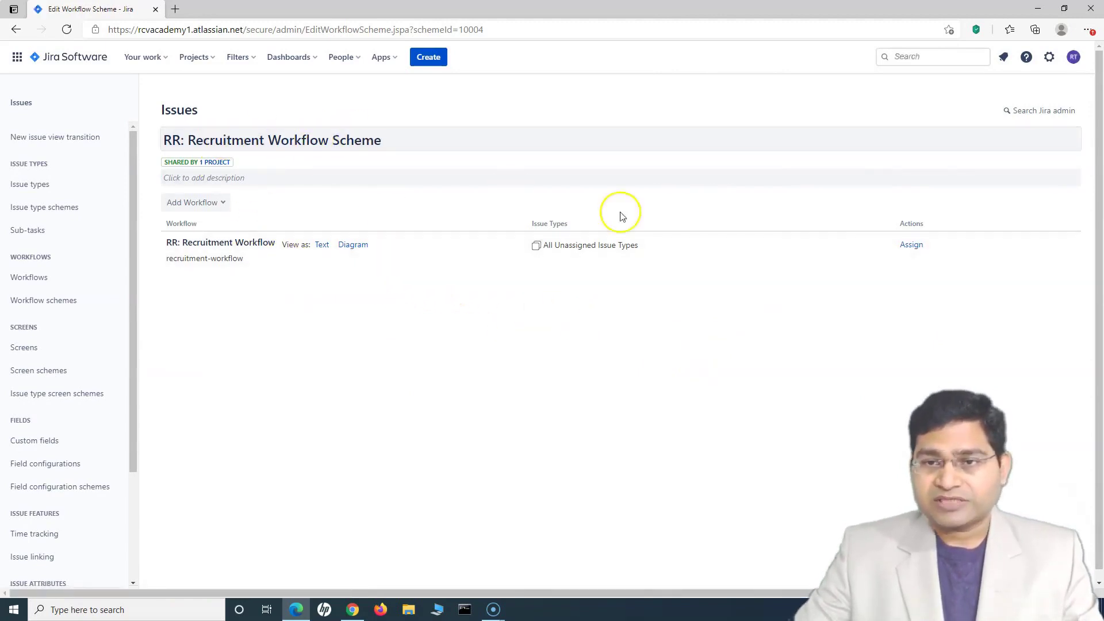
Add the existing Copy of RR: Recruitment Workflow to the scheme and continue to issue types
{"action": "left_click", "coordinate": [911, 245]}
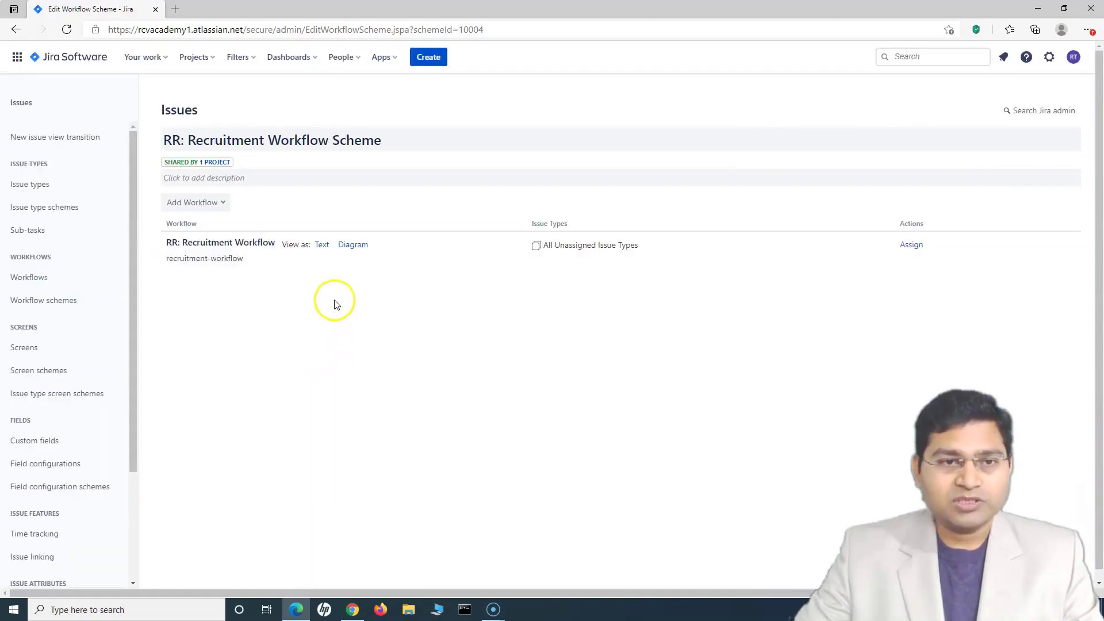
{"action": "left_click", "coordinate": [223, 205]}
{"action": "left_click", "coordinate": [209, 231]}
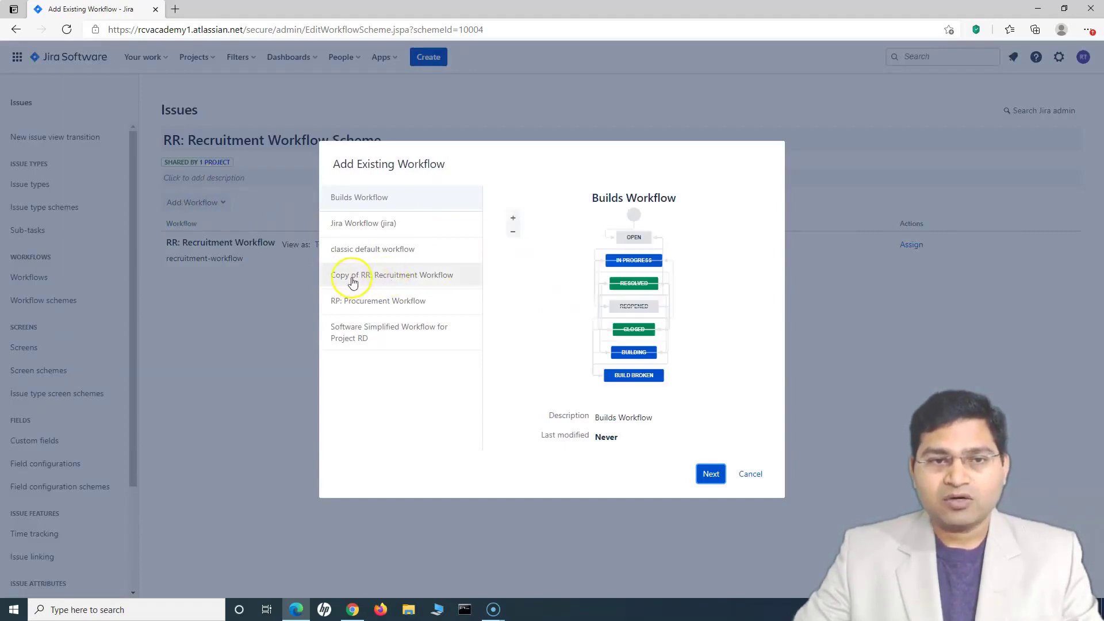
{"action": "left_click", "coordinate": [393, 281]}
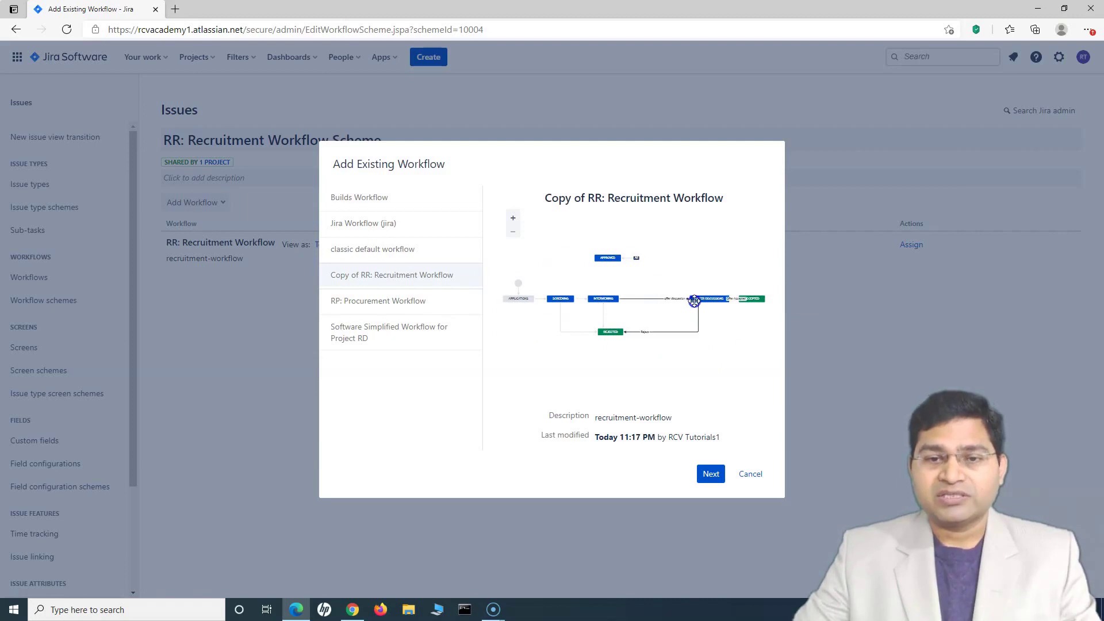
{"action": "left_click", "coordinate": [711, 475]}
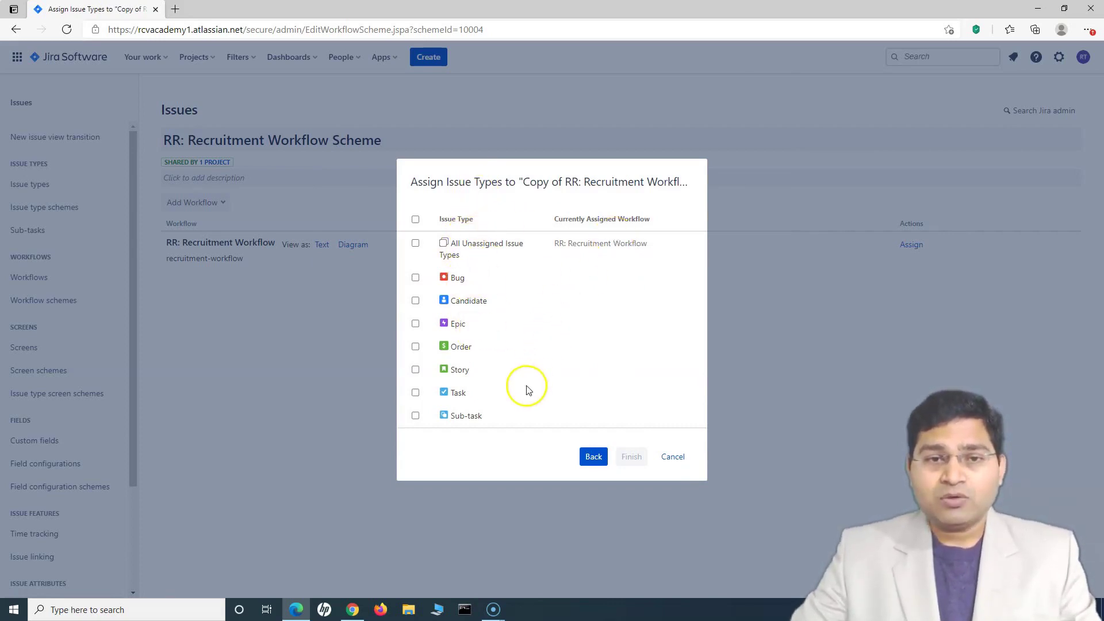
Assign the Candidate issue type to Copy of RR: Recruitment Workflow in the scheme draft
{"action": "left_click", "coordinate": [415, 300]}
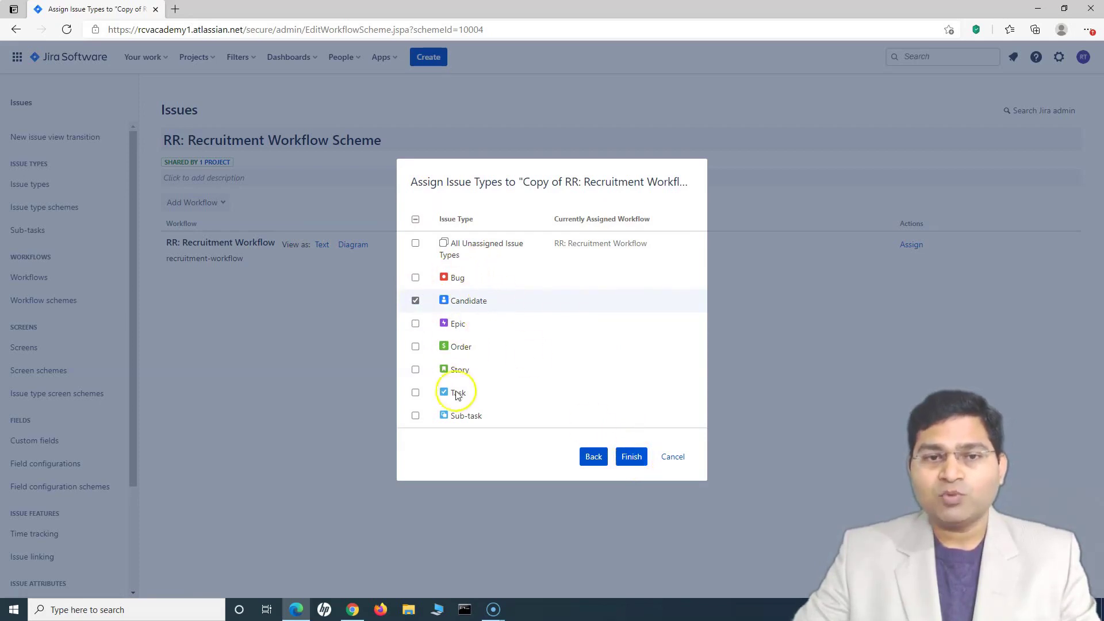
{"action": "left_click", "coordinate": [415, 300]}
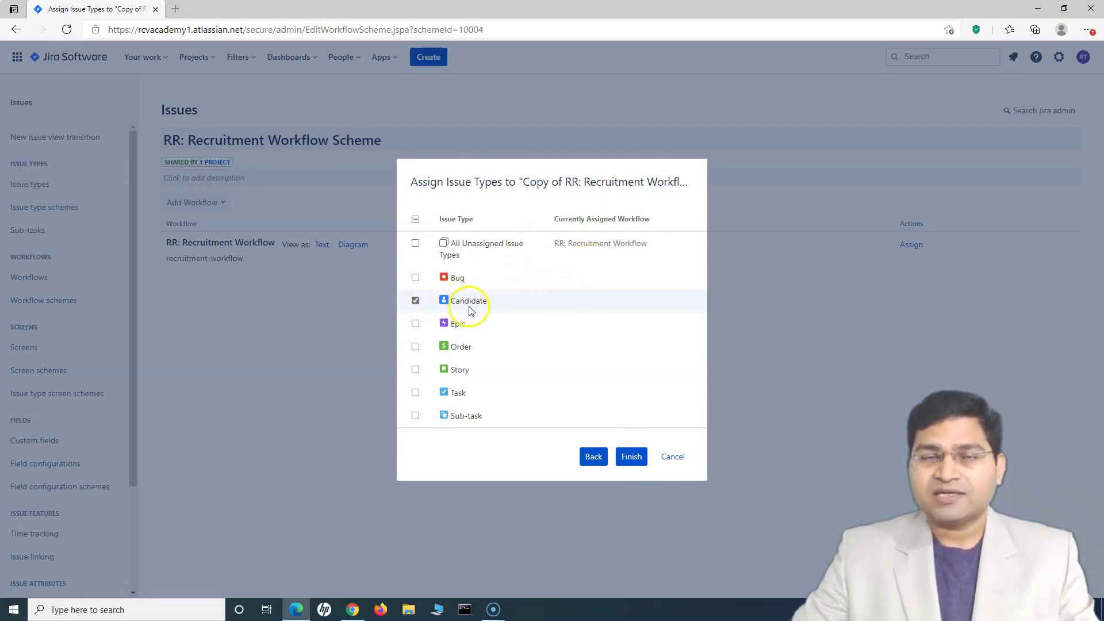
{"action": "left_click", "coordinate": [631, 456]}
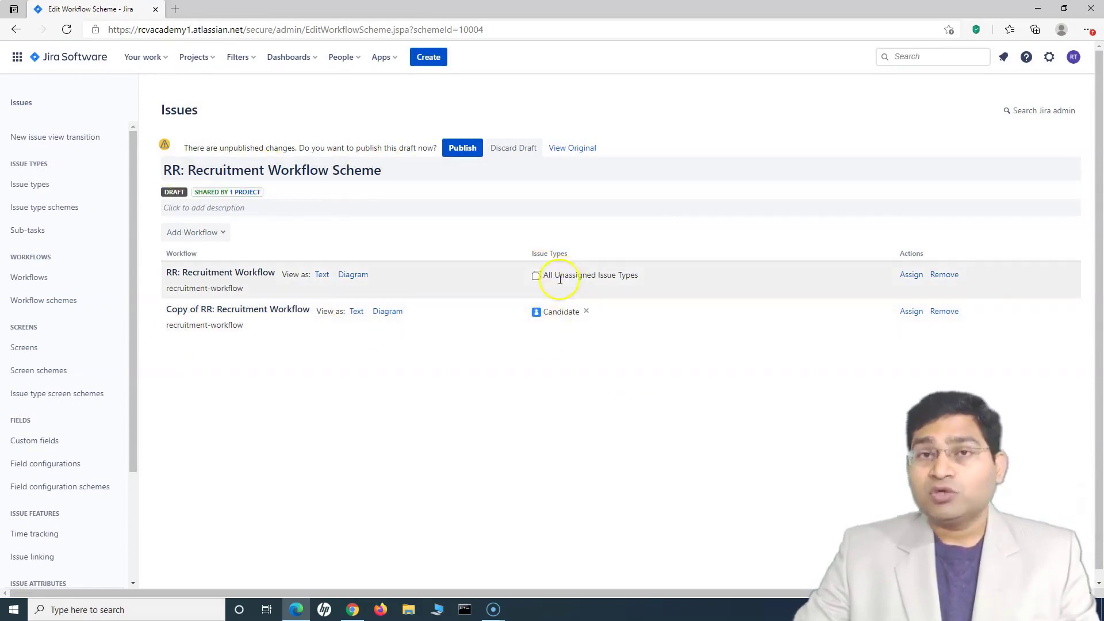
Remove the original RR: Recruitment Workflow from the draft scheme and start publishing it
{"action": "left_click_drag", "start_coordinate": [160, 265], "coordinate": [258, 291]}
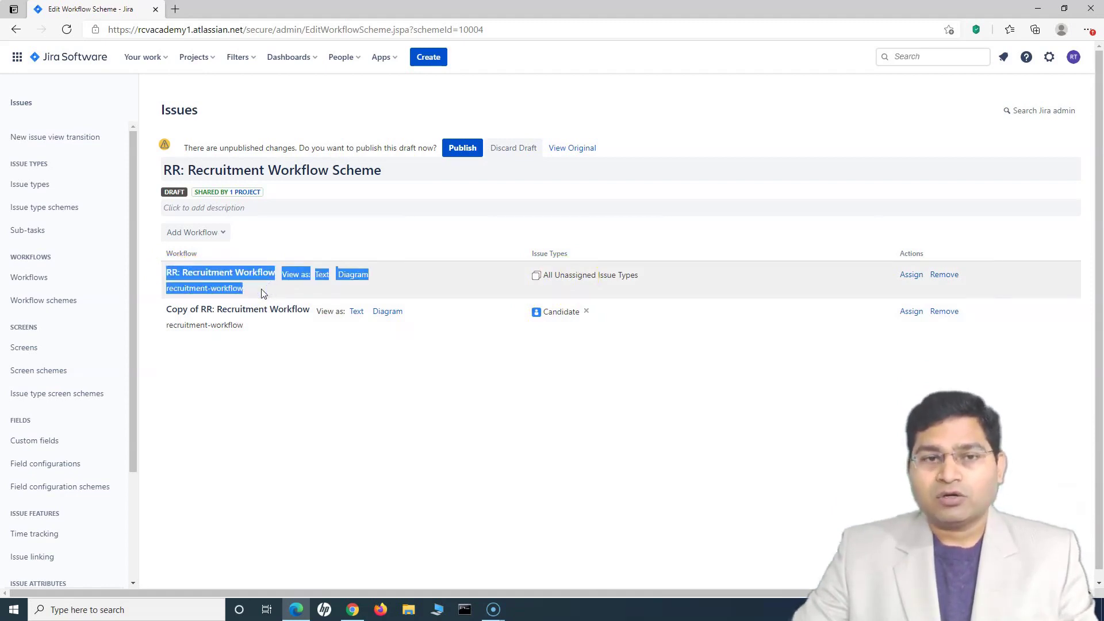
{"action": "left_click", "coordinate": [946, 275]}
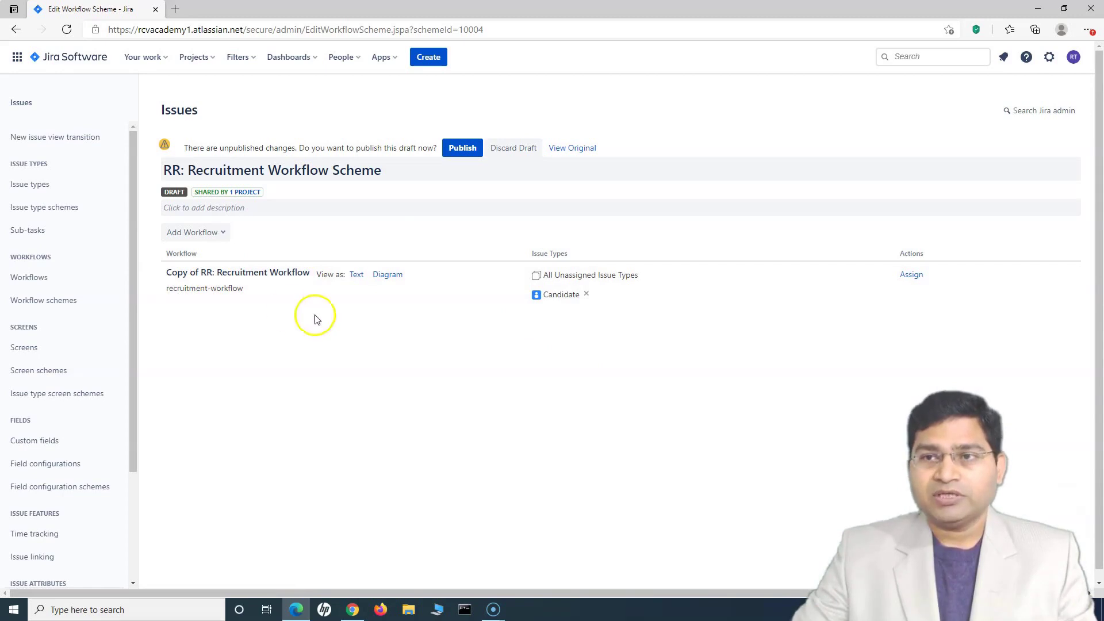
{"action": "left_click", "coordinate": [459, 154]}
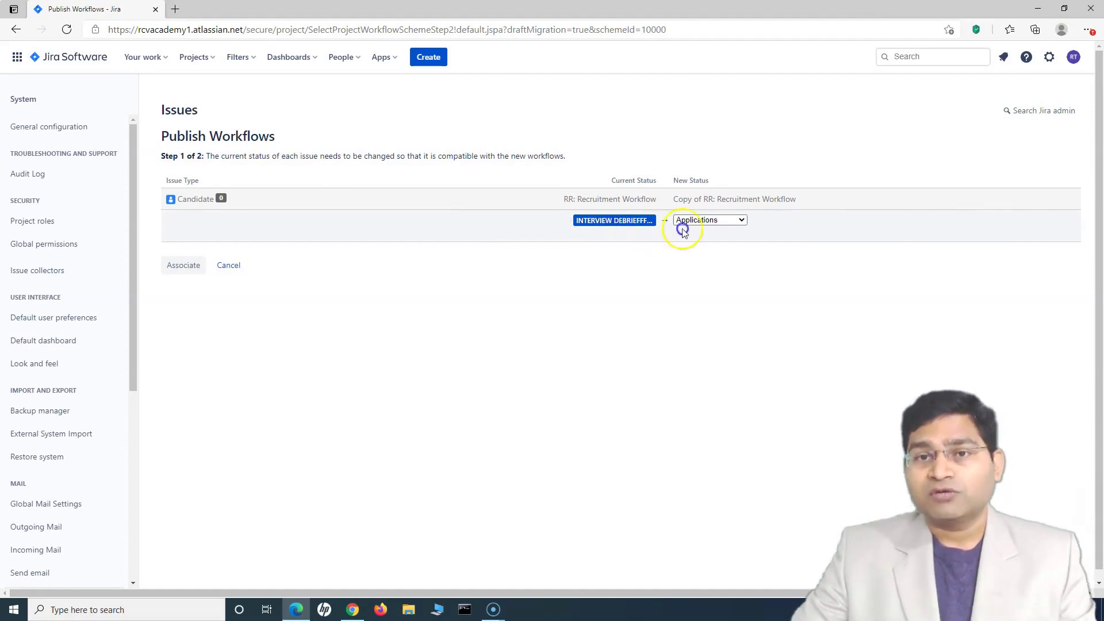
Map Candidate issues' Interview Debrief status to Offer Discussions and complete the migration
{"action": "left_click", "coordinate": [713, 221]}
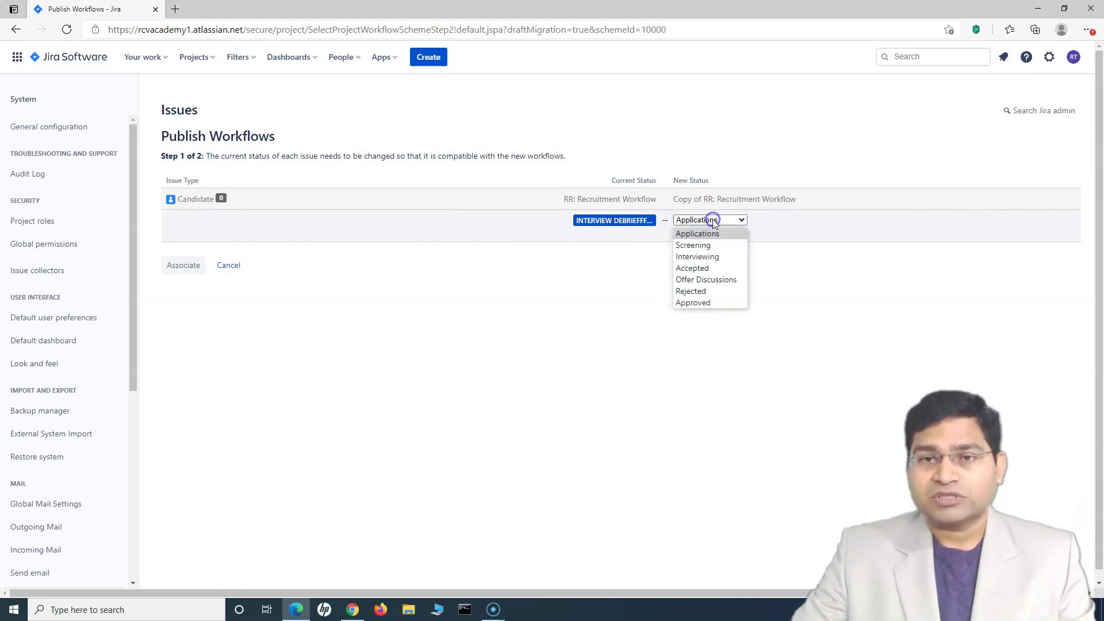
{"action": "left_click", "coordinate": [716, 280]}
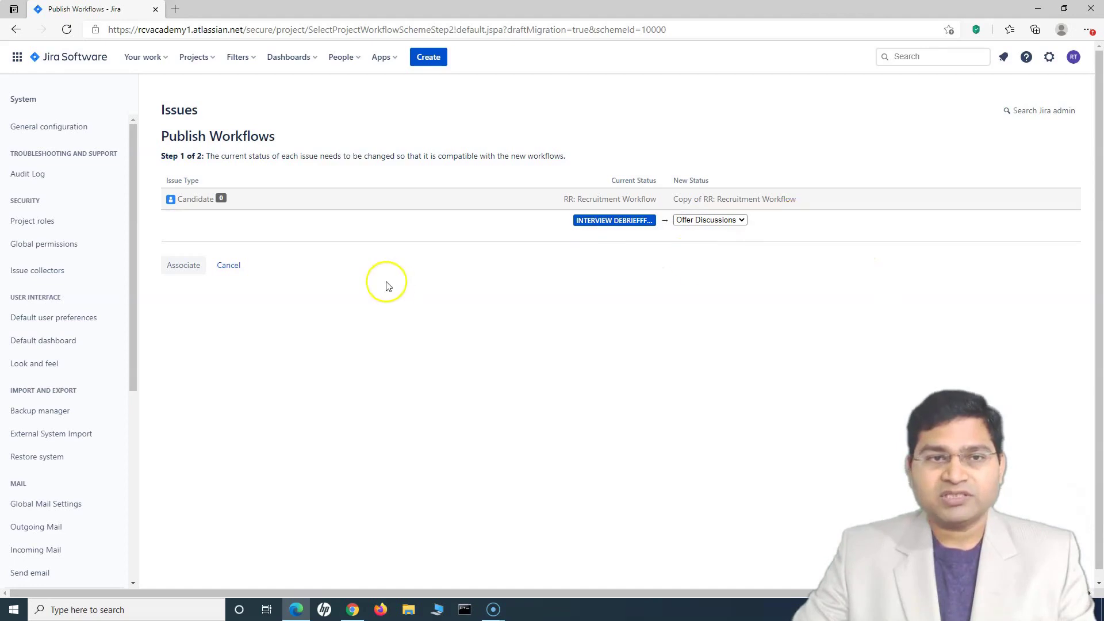
{"action": "left_click", "coordinate": [184, 271]}
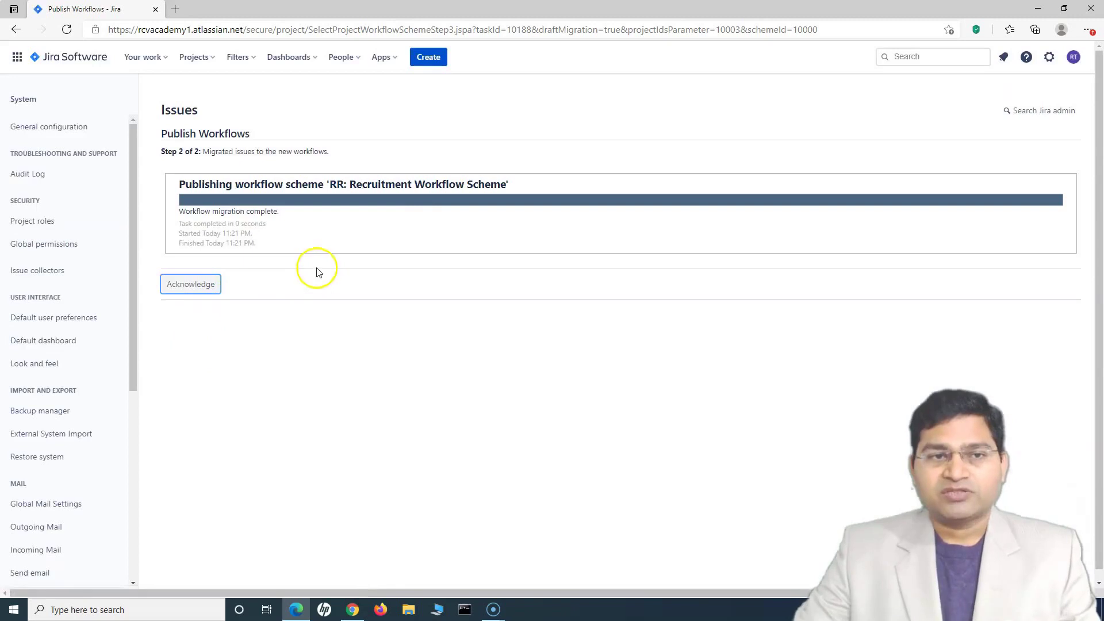
{"action": "left_click", "coordinate": [184, 290]}
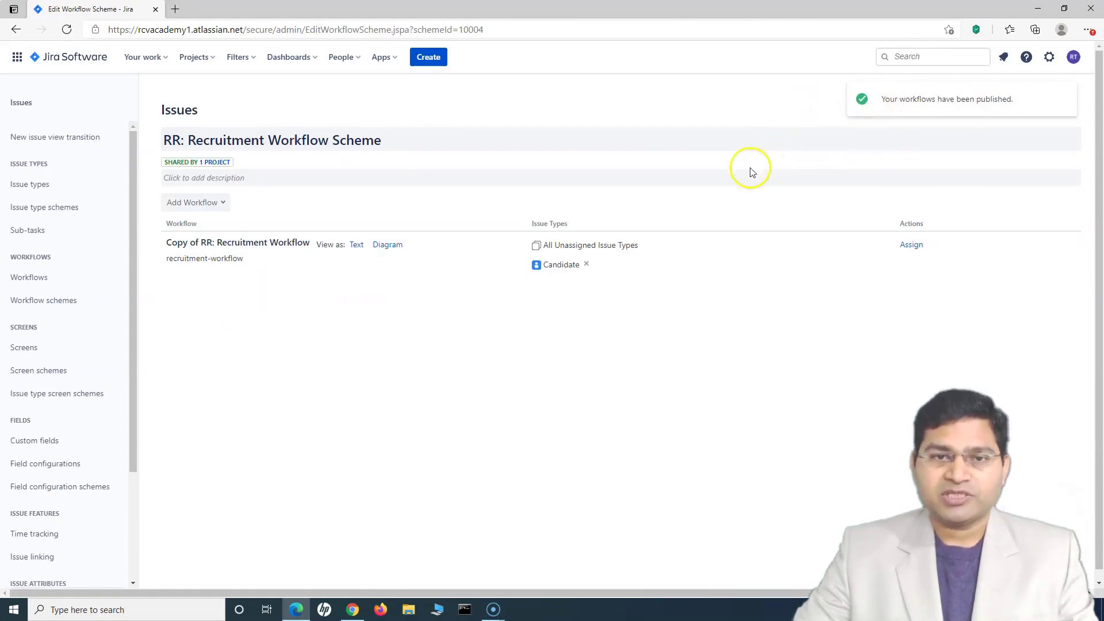
Go to the RCV Recruitment (RR) project board from the Projects menu
{"action": "left_click", "coordinate": [209, 57]}
{"action": "left_click", "coordinate": [227, 115]}
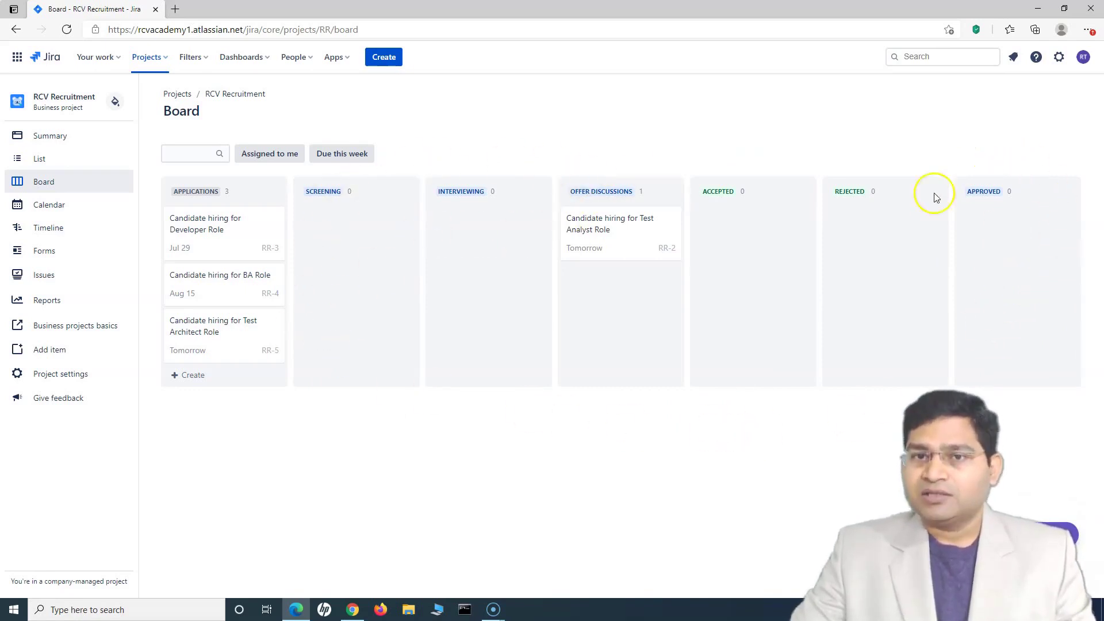
{"action": "left_click", "coordinate": [774, 197]}
{"action": "mouse_move", "coordinate": [773, 197]}
{"action": "left_mouse_down"}
{"action": "mouse_move", "coordinate": [486, 202]}
{"action": "mouse_move", "coordinate": [771, 199]}
{"action": "left_mouse_up"}
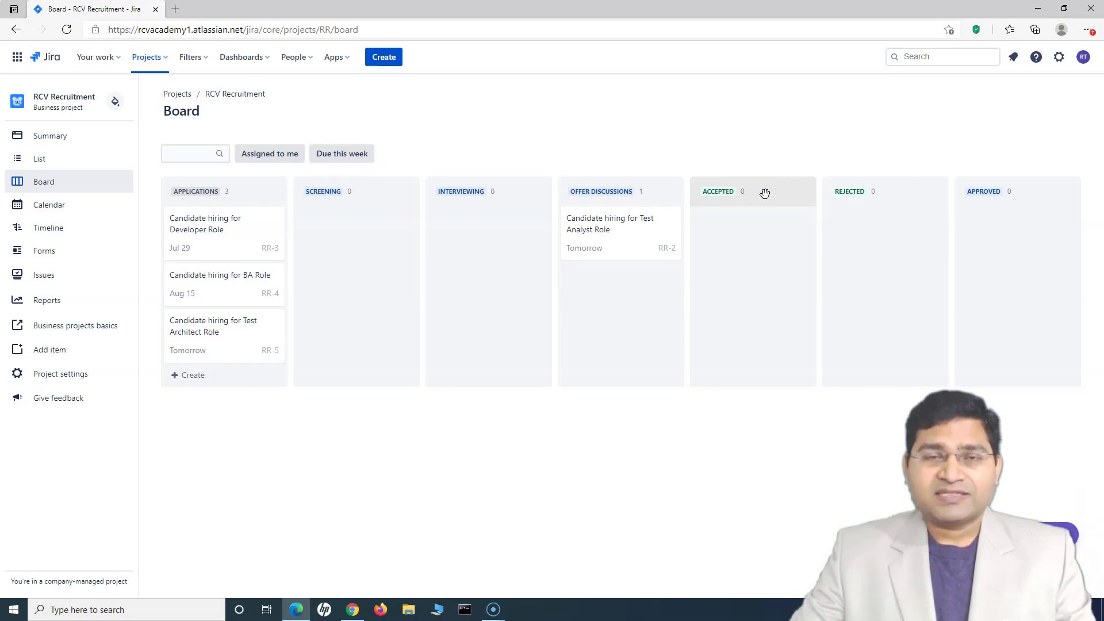
{"action": "left_click", "coordinate": [745, 287]}
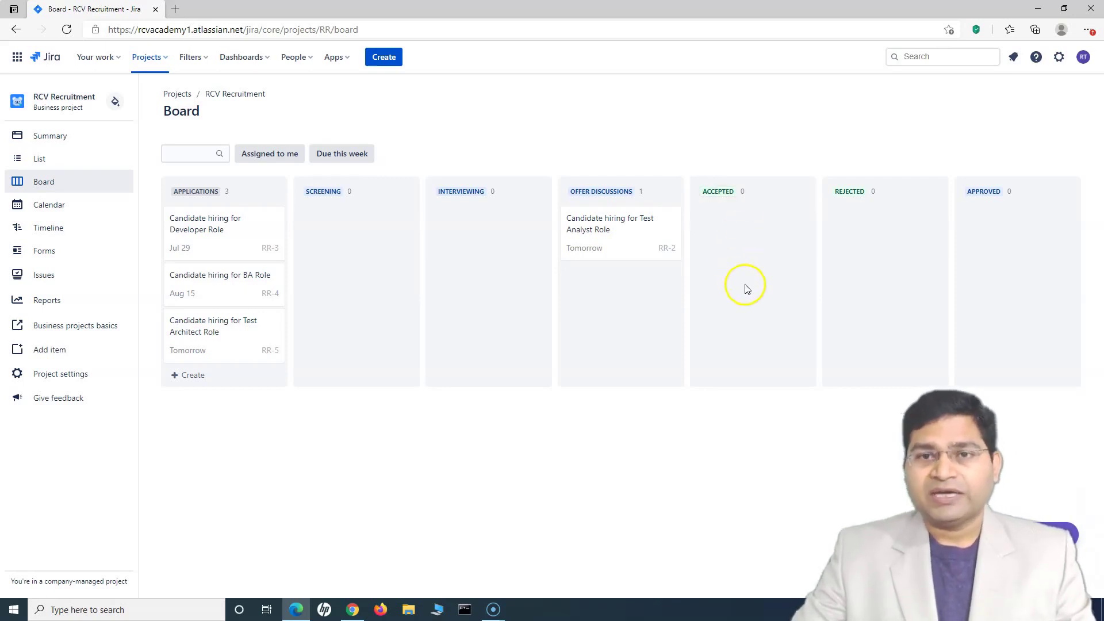